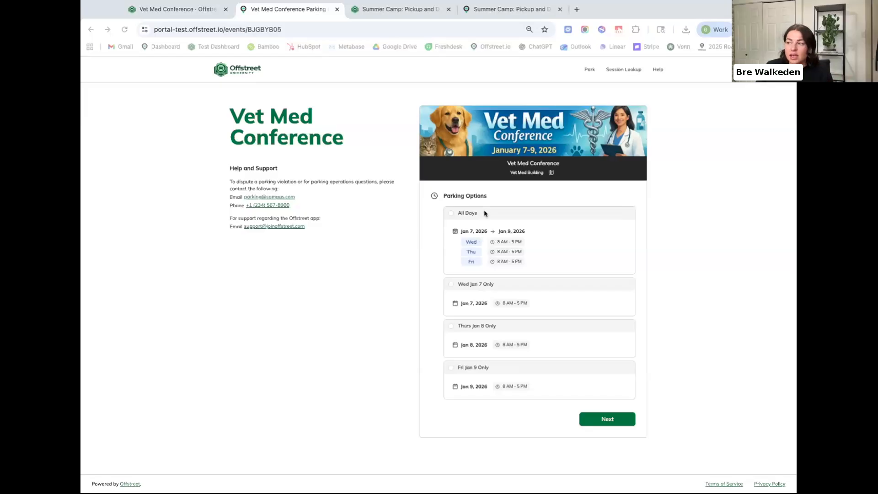
Preview the All Days, Wed Jan 7 Only and Thurs Jan 8 Only parking options on the Vet Med Conference portal
{"action": "left_click", "coordinate": [484, 213]}
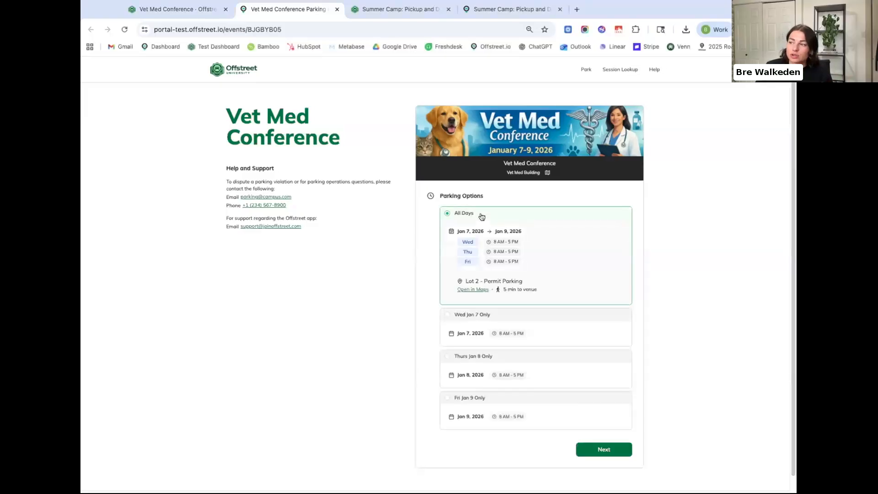
{"action": "left_click", "coordinate": [474, 320]}
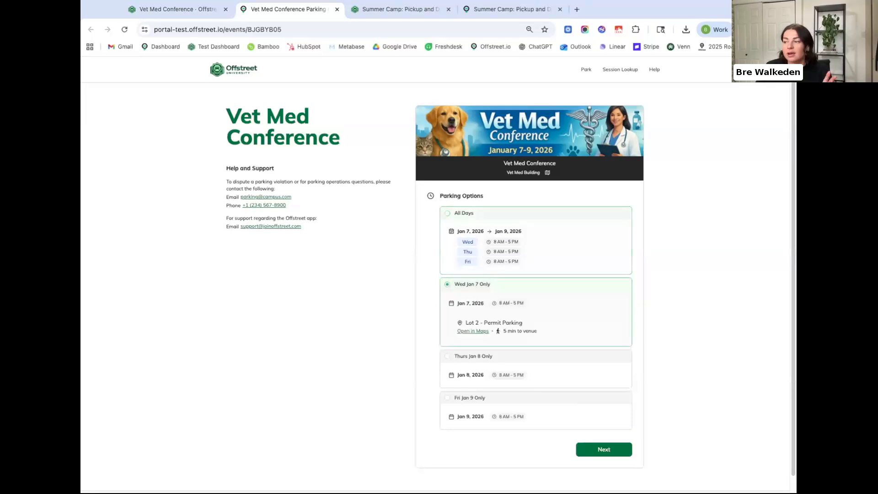
{"action": "left_click", "coordinate": [481, 355]}
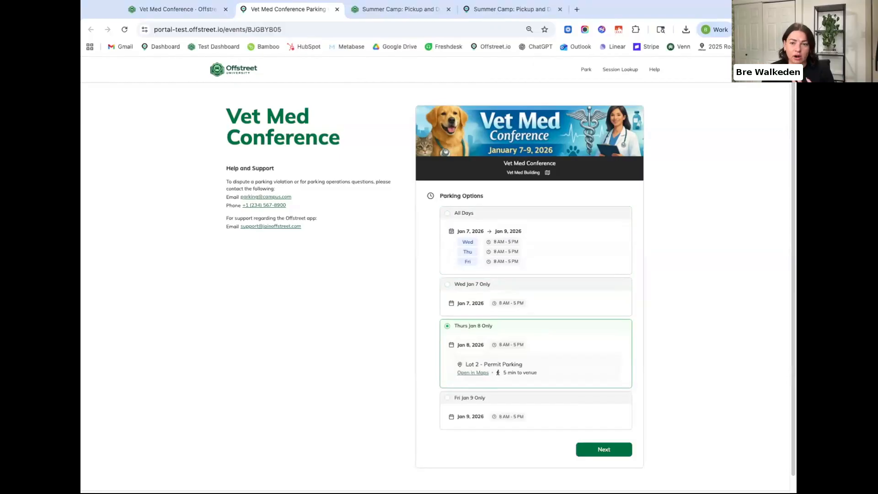
Review the dates, locations and pricing of every parking option in the Vet Med Conference event's dashboard record
{"action": "left_click", "coordinate": [207, 9]}
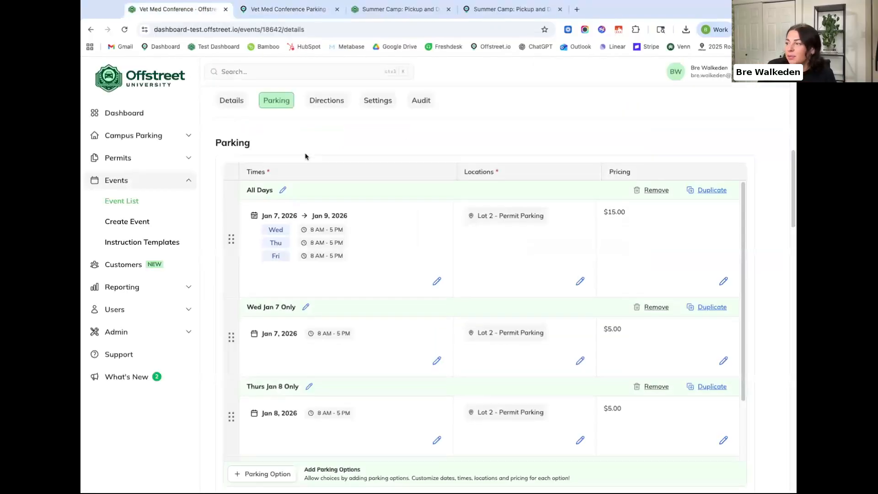
{"action": "scroll", "coordinate": [303, 157], "scroll_direction": "down", "scroll_amount": 2}
{"action": "scroll", "coordinate": [251, 206], "scroll_direction": "up", "scroll_amount": 1}
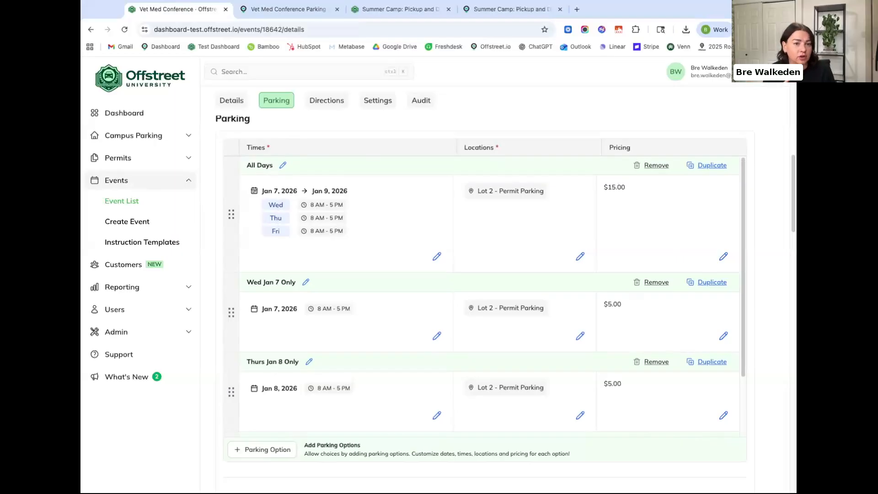
{"action": "scroll", "coordinate": [503, 221], "scroll_direction": "down", "scroll_amount": 1}
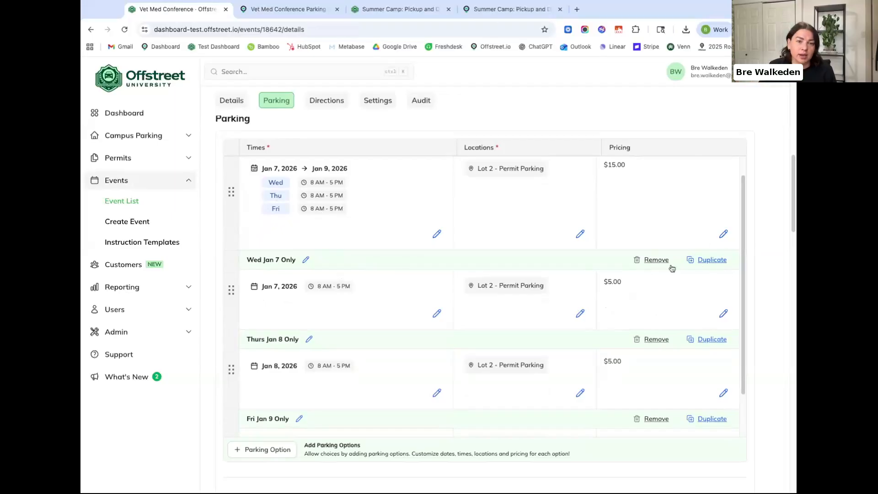
{"action": "scroll", "coordinate": [673, 269], "scroll_direction": "down", "scroll_amount": 1}
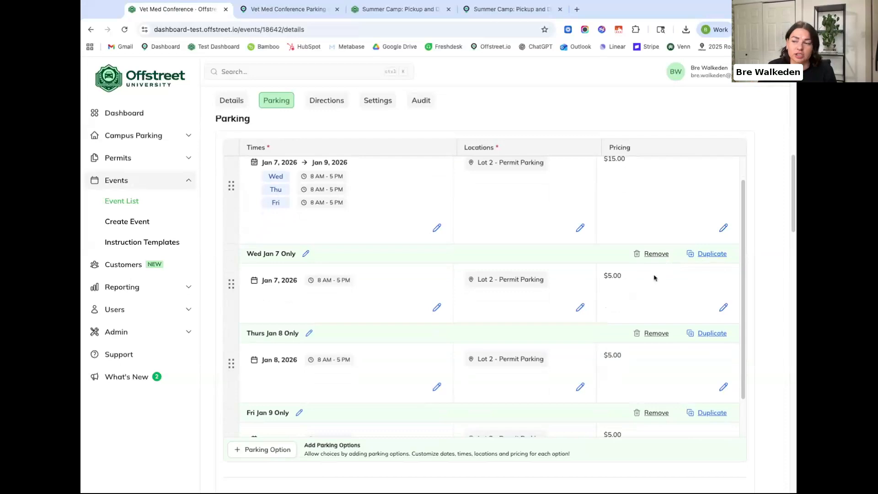
{"action": "scroll", "coordinate": [658, 276], "scroll_direction": "down", "scroll_amount": 1}
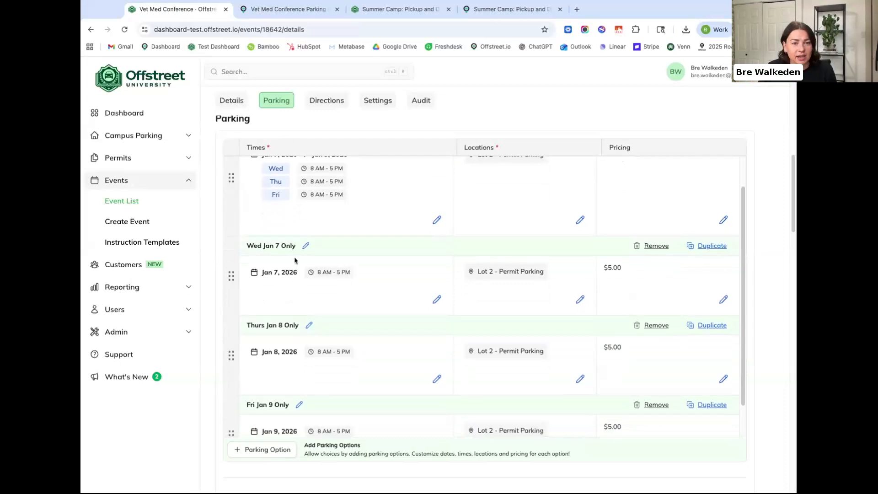
{"action": "scroll", "coordinate": [334, 286], "scroll_direction": "down", "scroll_amount": 1}
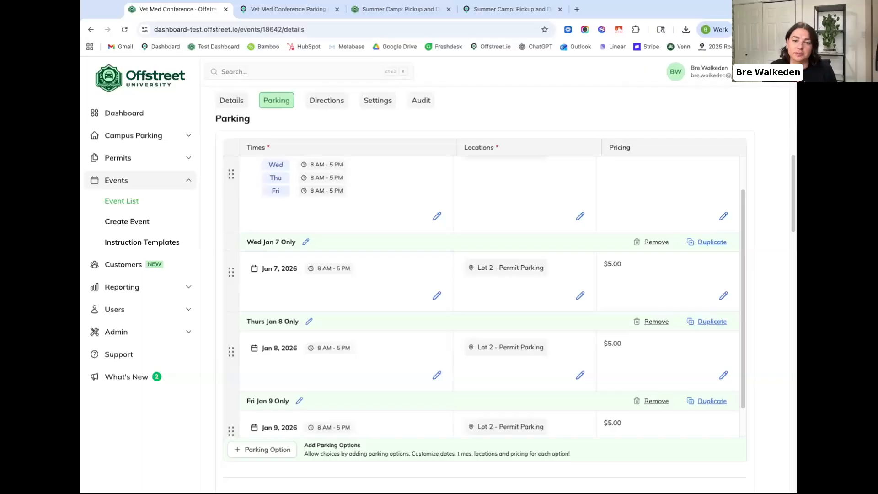
Open the event's Settings section for editing and examine its instruction, notification, parker permission and automatic reporting options
{"action": "scroll", "coordinate": [760, 316], "scroll_direction": "up", "scroll_amount": 3}
{"action": "scroll", "coordinate": [761, 316], "scroll_direction": "up", "scroll_amount": 5}
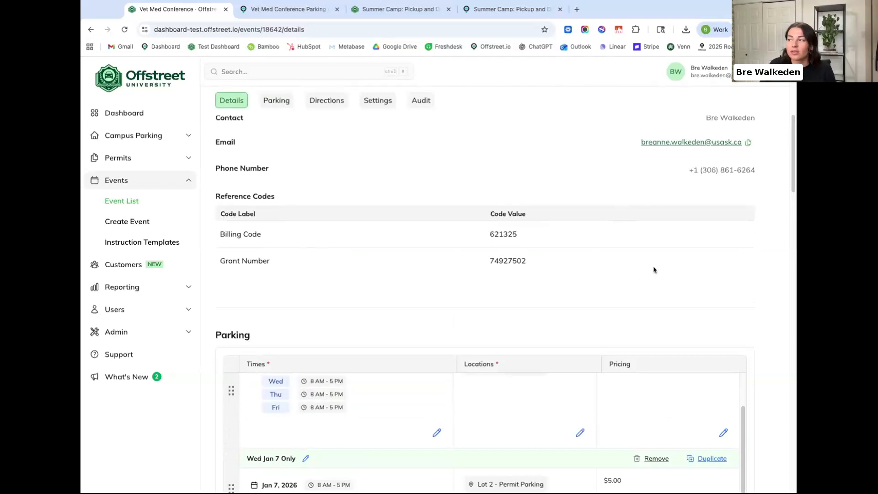
{"action": "scroll", "coordinate": [793, 164], "scroll_direction": "down", "scroll_amount": 1}
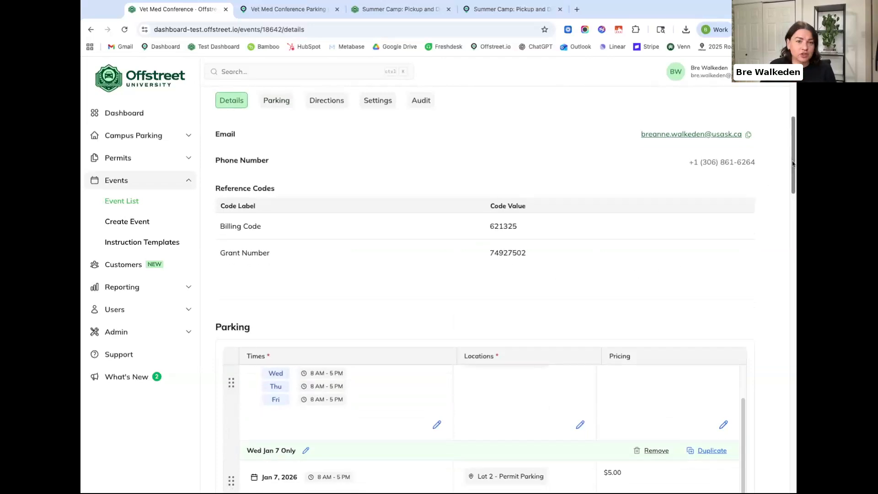
{"action": "scroll", "coordinate": [792, 164], "scroll_direction": "down", "scroll_amount": 20}
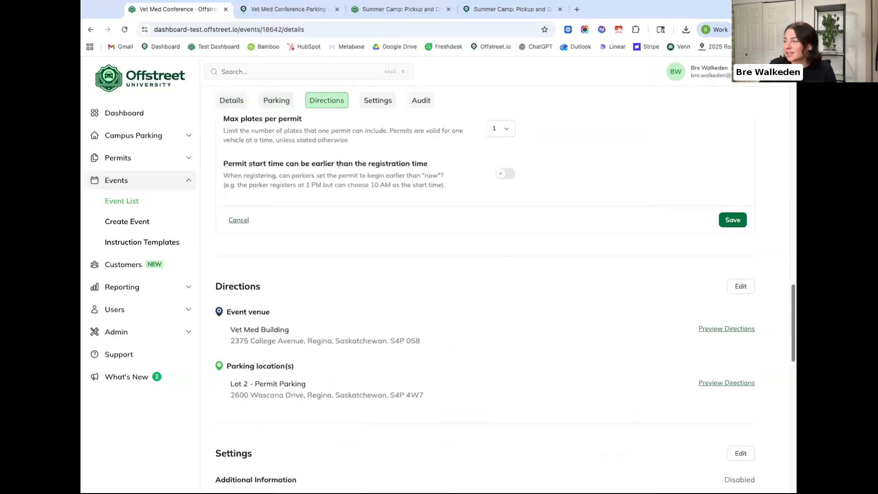
{"action": "scroll", "coordinate": [789, 289], "scroll_direction": "down", "scroll_amount": 6}
{"action": "scroll", "coordinate": [789, 288], "scroll_direction": "up", "scroll_amount": 2}
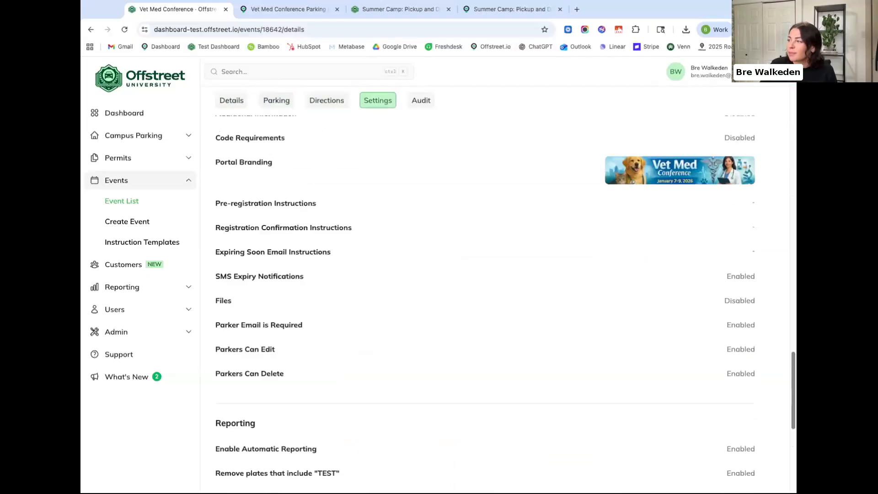
{"action": "scroll", "coordinate": [789, 289], "scroll_direction": "down", "scroll_amount": 1}
{"action": "scroll", "coordinate": [778, 270], "scroll_direction": "up", "scroll_amount": 6}
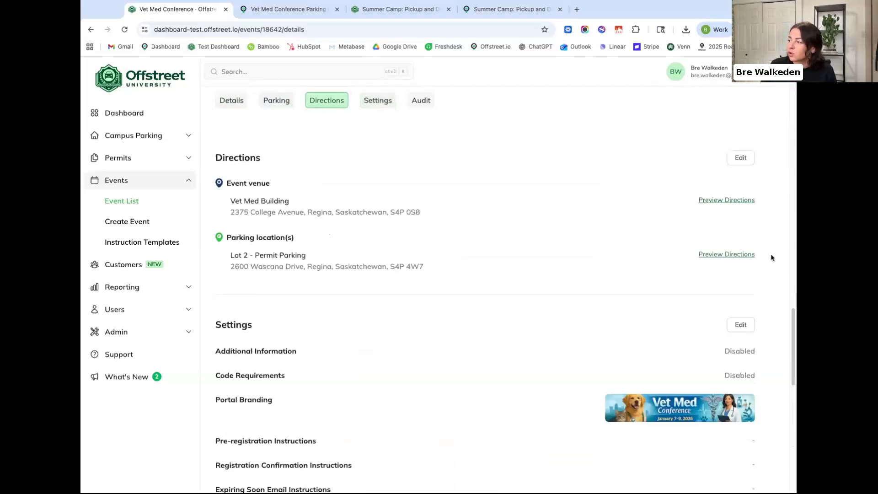
{"action": "left_click", "coordinate": [738, 326]}
{"action": "scroll", "coordinate": [737, 334], "scroll_direction": "down", "scroll_amount": 6}
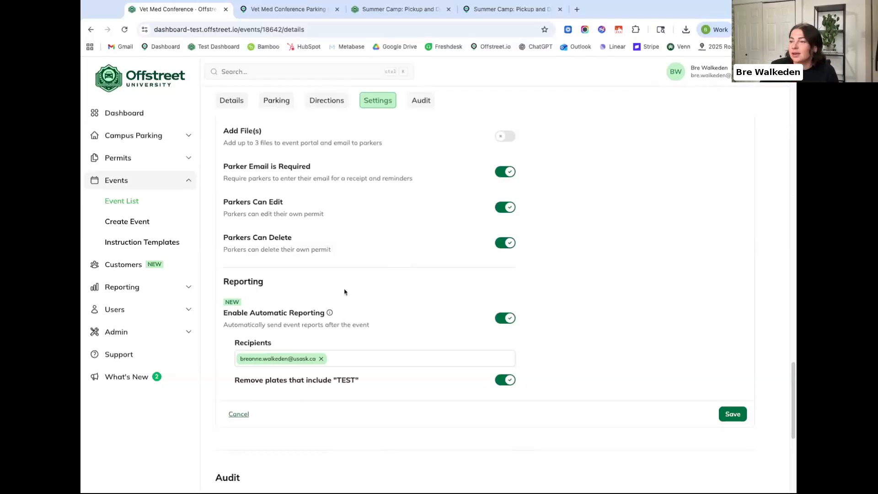
{"action": "scroll", "coordinate": [724, 340], "scroll_direction": "up", "scroll_amount": 1}
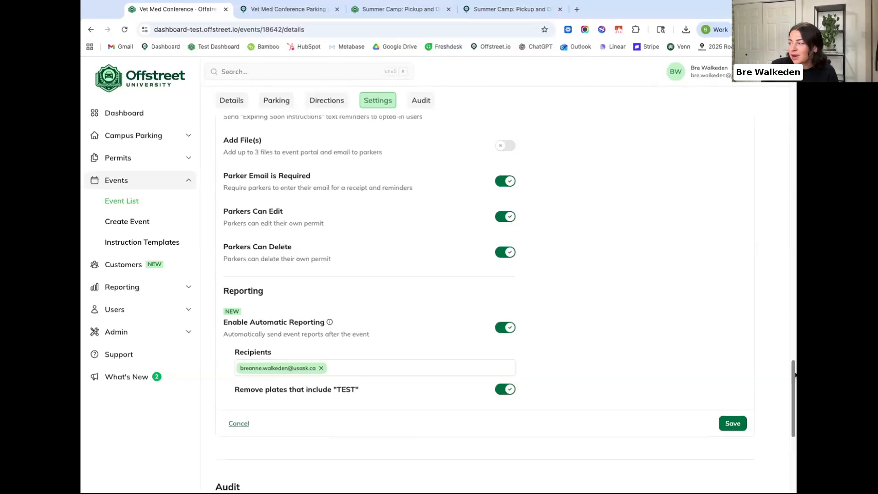
{"action": "scroll", "coordinate": [795, 375], "scroll_direction": "up", "scroll_amount": 5}
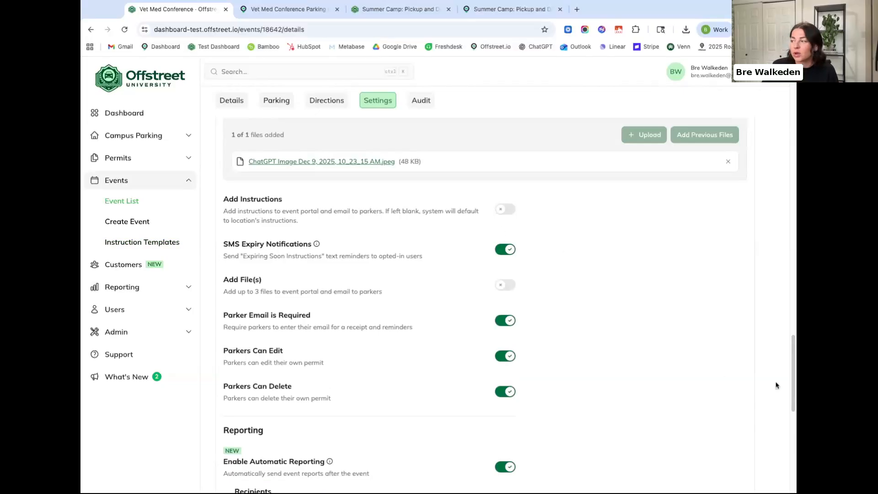
Open the event's Parking section for editing
{"action": "left_click_drag", "start_coordinate": [793, 368], "coordinate": [794, 240]}
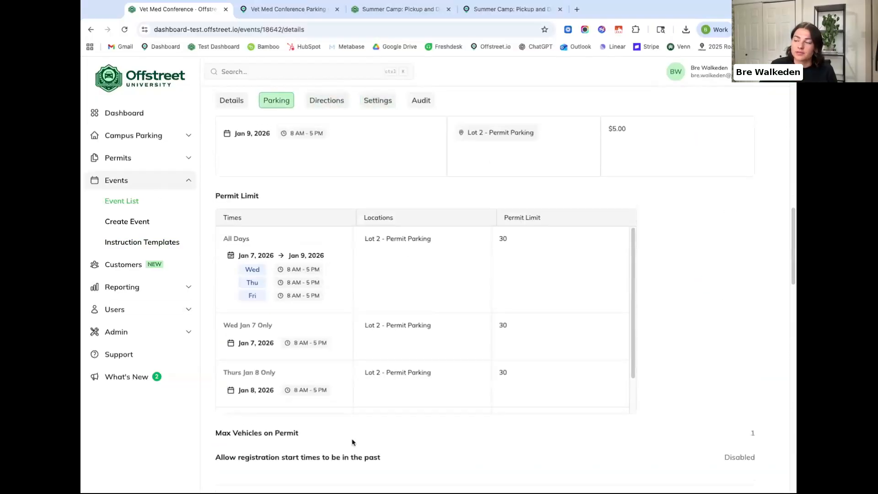
{"action": "scroll", "coordinate": [554, 282], "scroll_direction": "up", "scroll_amount": 1}
{"action": "scroll", "coordinate": [631, 266], "scroll_direction": "up", "scroll_amount": 3}
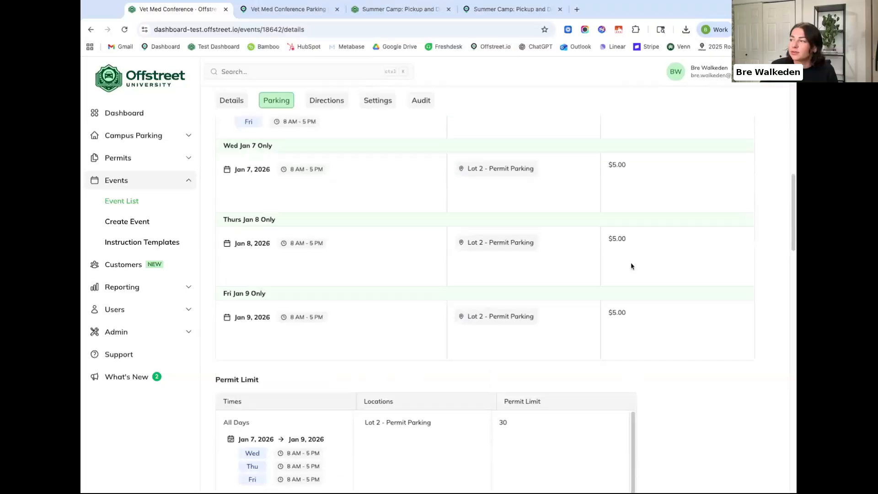
{"action": "scroll", "coordinate": [658, 260], "scroll_direction": "up", "scroll_amount": 2}
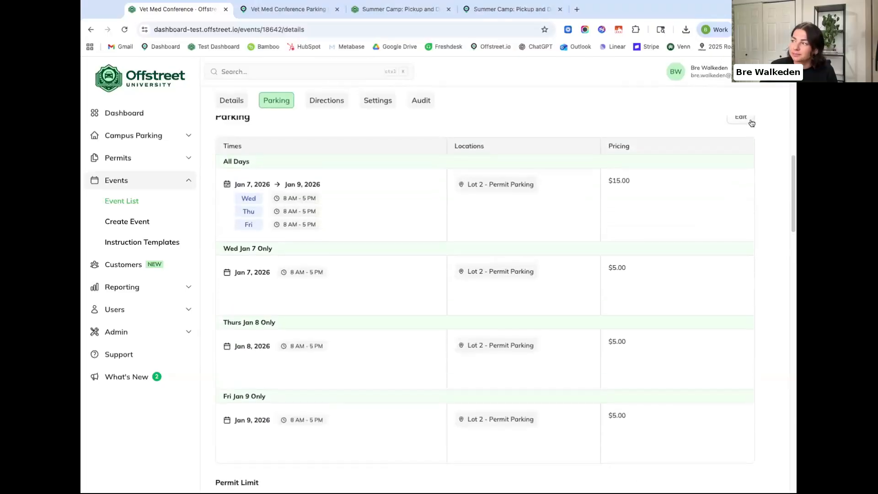
{"action": "left_click", "coordinate": [748, 118]}
{"action": "scroll", "coordinate": [526, 404], "scroll_direction": "down", "scroll_amount": 7}
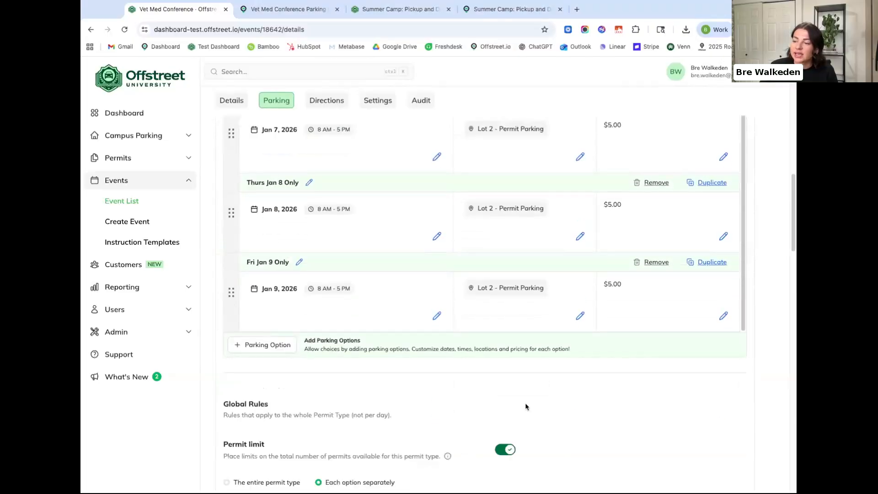
Compare the permit limit for the entire permit type with the limits set for each option separately
{"action": "left_click", "coordinate": [233, 257]}
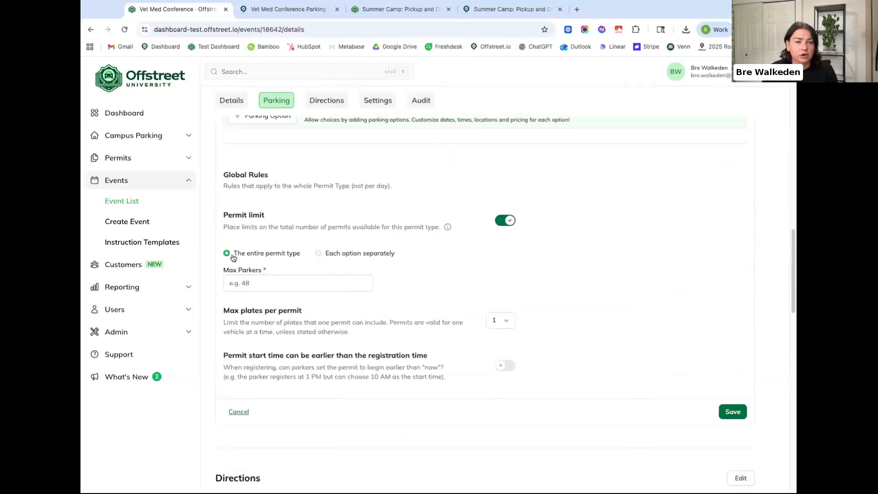
{"action": "left_click", "coordinate": [352, 254]}
{"action": "scroll", "coordinate": [249, 364], "scroll_direction": "down", "scroll_amount": 1}
{"action": "scroll", "coordinate": [257, 370], "scroll_direction": "up", "scroll_amount": 1}
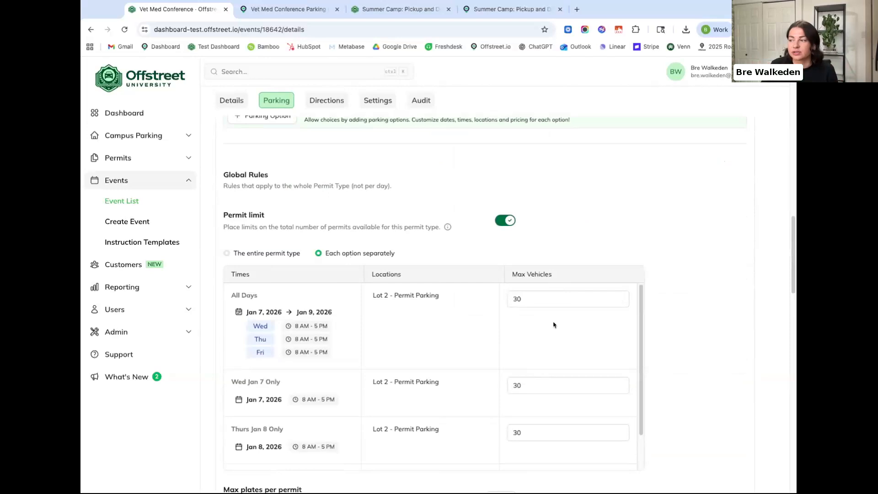
{"action": "scroll", "coordinate": [554, 327], "scroll_direction": "down", "scroll_amount": 1}
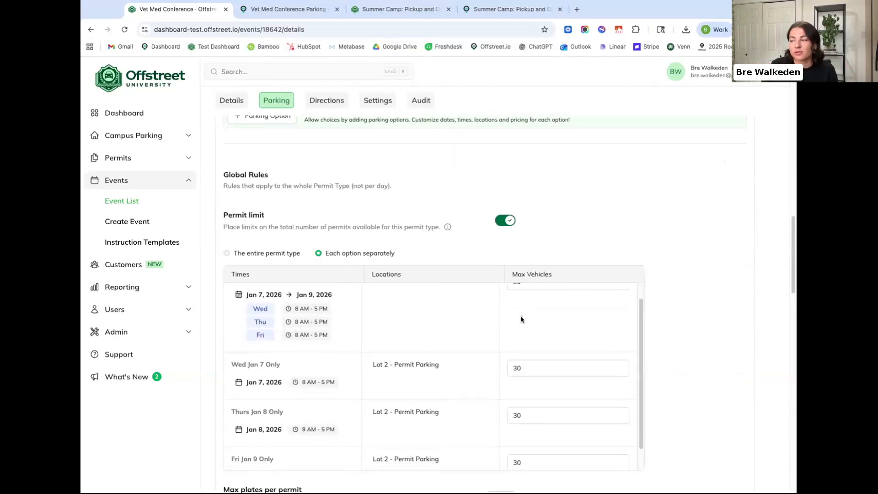
{"action": "scroll", "coordinate": [293, 399], "scroll_direction": "down", "scroll_amount": 1}
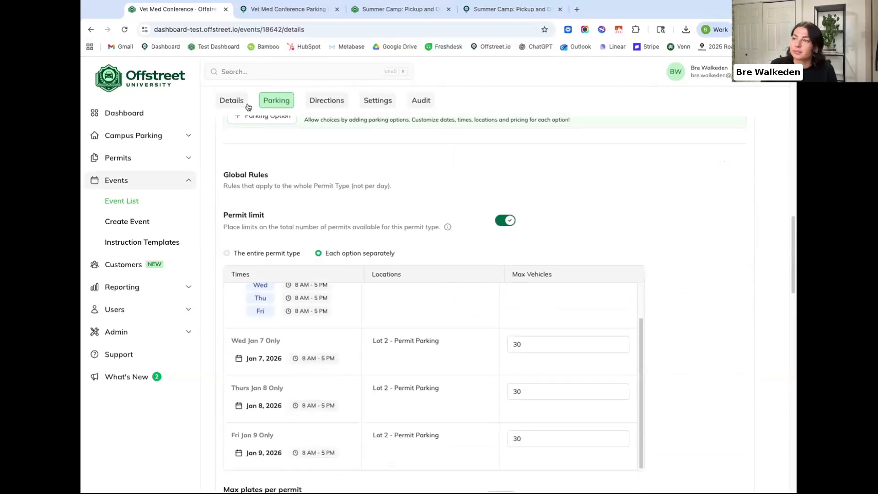
On the Vet Med Conference portal, choose the All Days parking option and enter the vehicle's plate number
{"action": "left_click", "coordinate": [288, 10]}
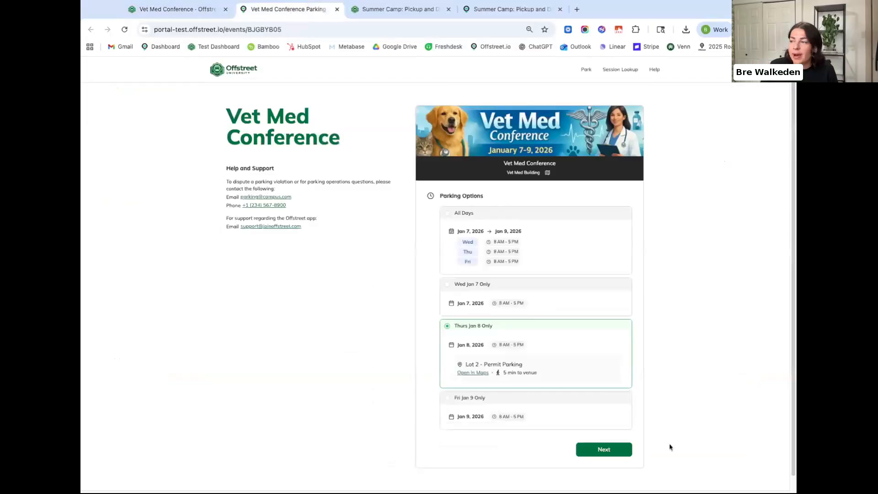
{"action": "left_click", "coordinate": [523, 242]}
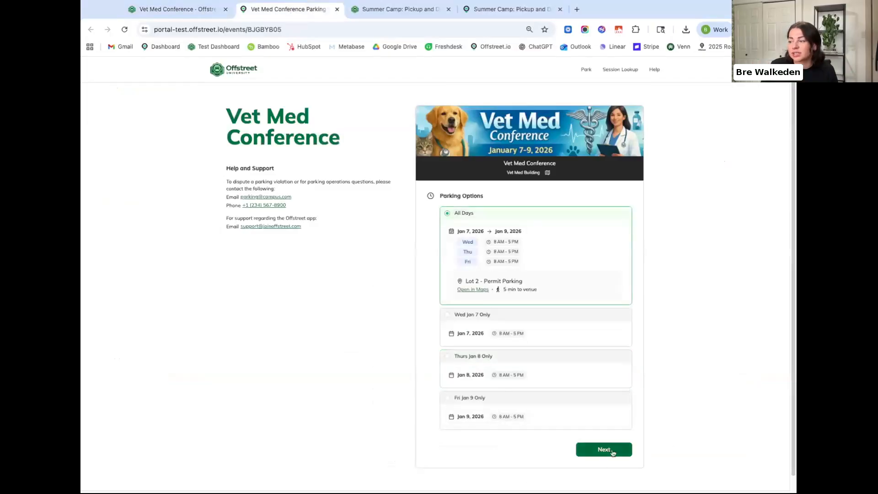
{"action": "left_click", "coordinate": [613, 453]}
{"action": "left_click", "coordinate": [486, 269]}
{"action": "type", "text": "BRE789"}
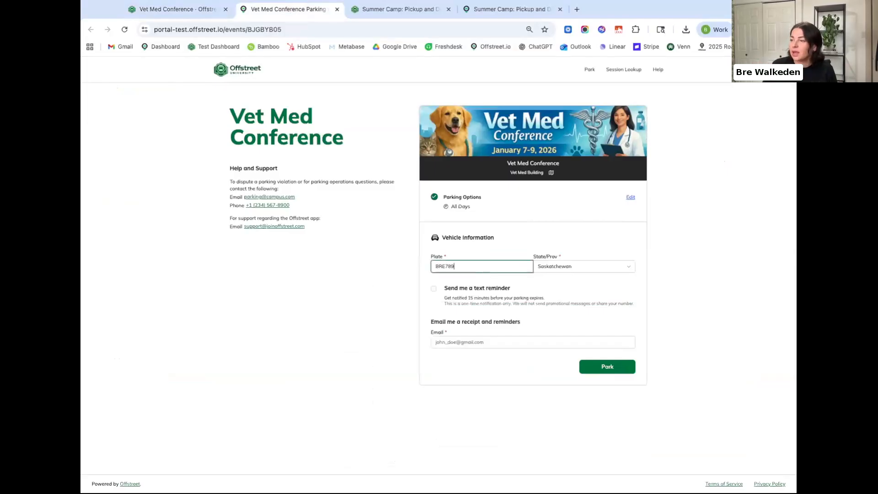
Request a text reminder with the parker's mobile number, fill in the receipt email and submit the parking registration
{"action": "left_click", "coordinate": [436, 292]}
{"action": "left_click", "coordinate": [507, 317]}
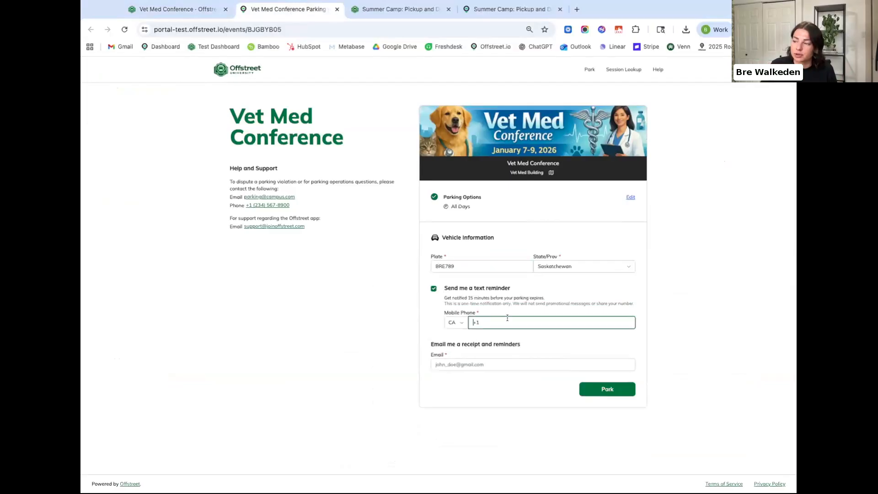
{"action": "type", "text": "111222333"}
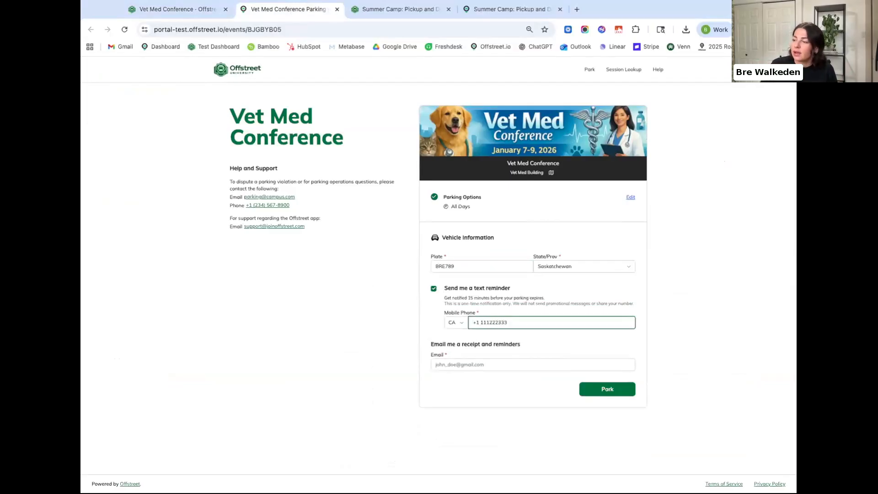
{"action": "left_click", "coordinate": [505, 365]}
{"action": "left_click", "coordinate": [507, 377]}
{"action": "left_click", "coordinate": [608, 389]}
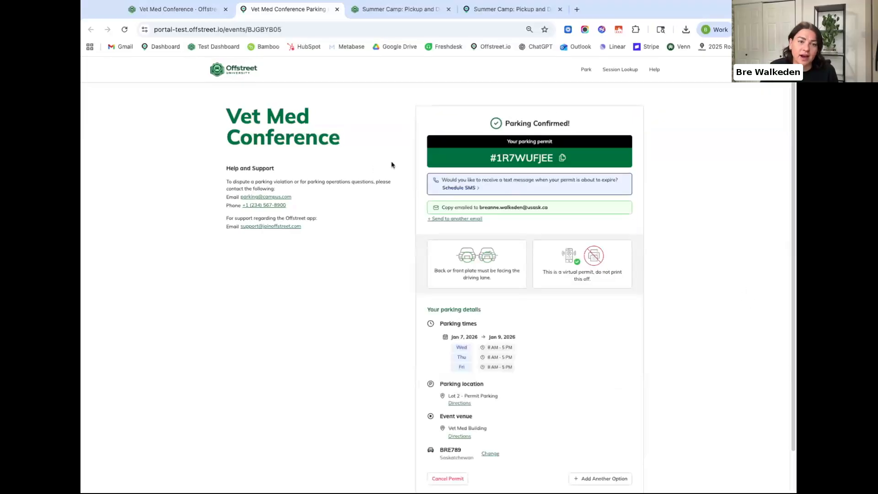
{"action": "scroll", "coordinate": [458, 309], "scroll_direction": "down", "scroll_amount": 1}
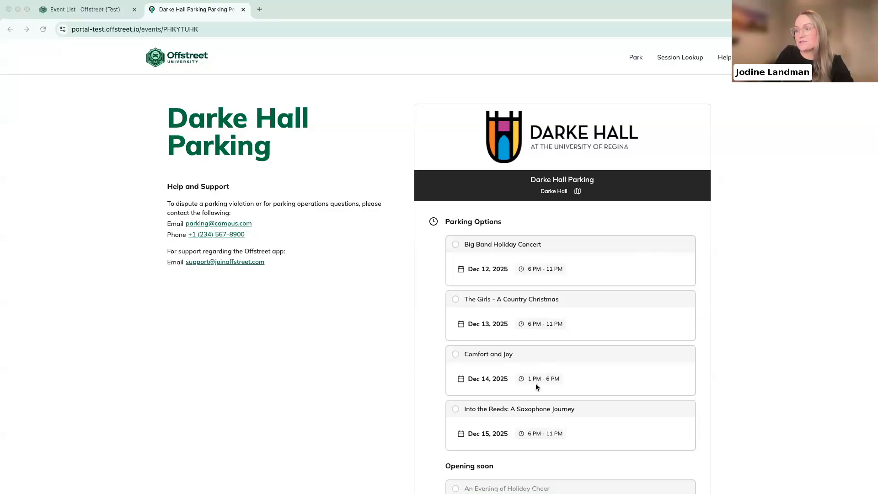
Review the concert parking options and the Opening soon entry on the Darke Hall Parking portal
{"action": "scroll", "coordinate": [592, 249], "scroll_direction": "down", "scroll_amount": 1}
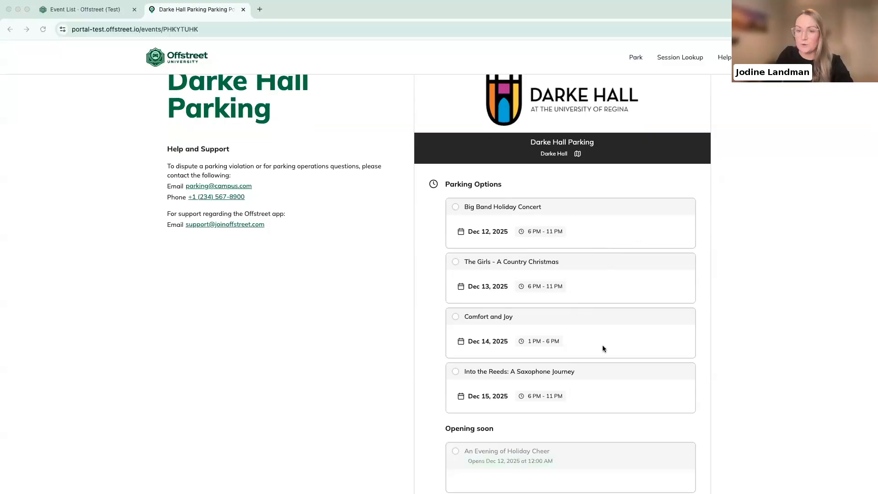
{"action": "scroll", "coordinate": [602, 348], "scroll_direction": "down", "scroll_amount": 1}
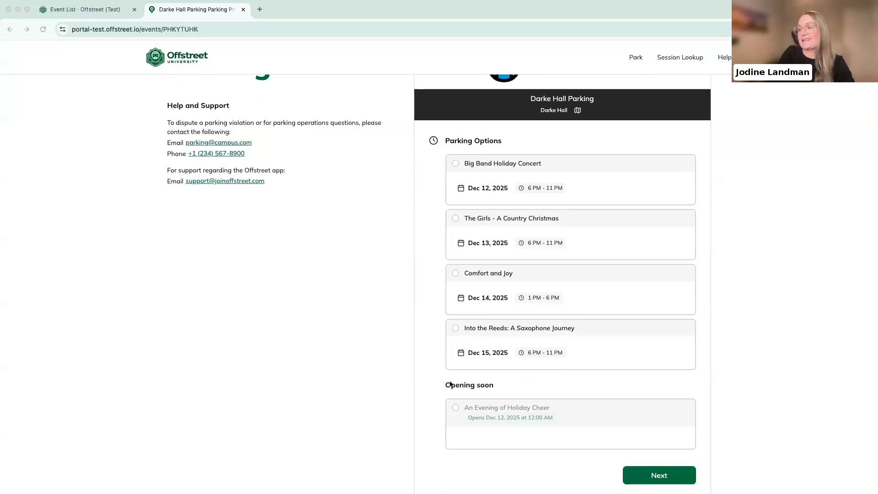
{"action": "scroll", "coordinate": [486, 388], "scroll_direction": "down", "scroll_amount": 1}
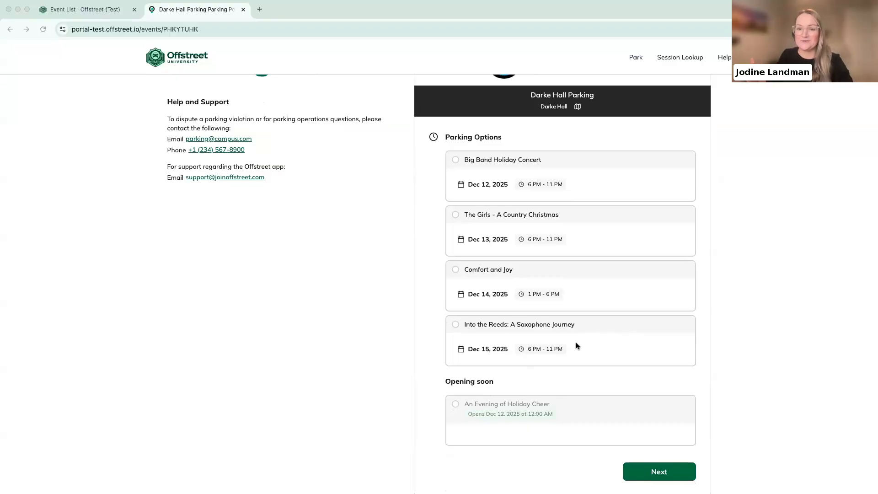
Choose The Girls - A Country Christmas with Lot 1 - Visitor Parking as the location and continue to the vehicle information
{"action": "scroll", "coordinate": [576, 343], "scroll_direction": "up", "scroll_amount": 2}
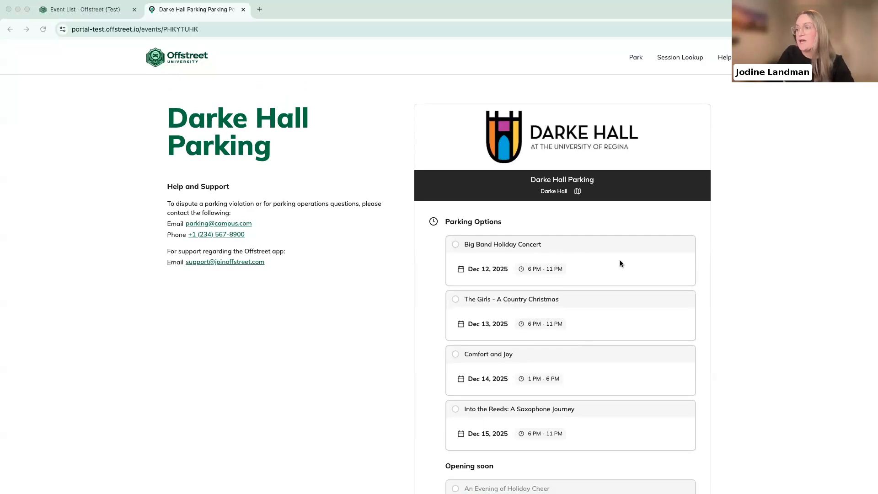
{"action": "scroll", "coordinate": [620, 263], "scroll_direction": "down", "scroll_amount": 2}
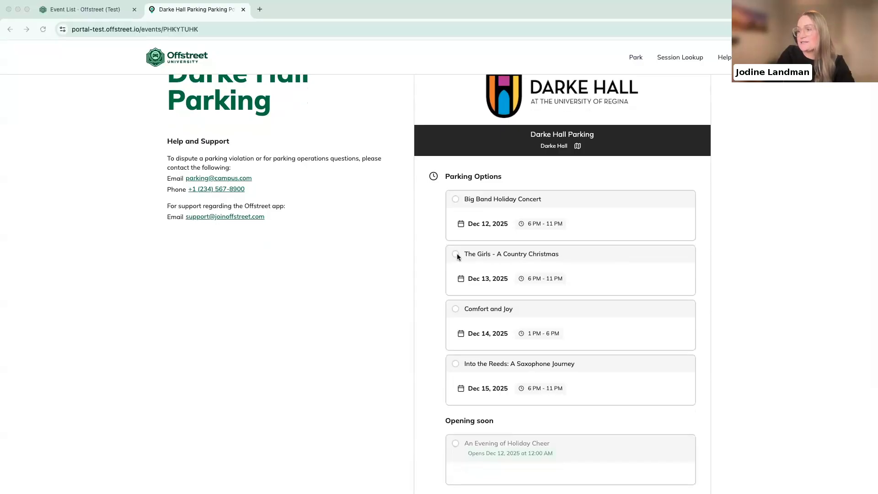
{"action": "scroll", "coordinate": [457, 256], "scroll_direction": "down", "scroll_amount": 1}
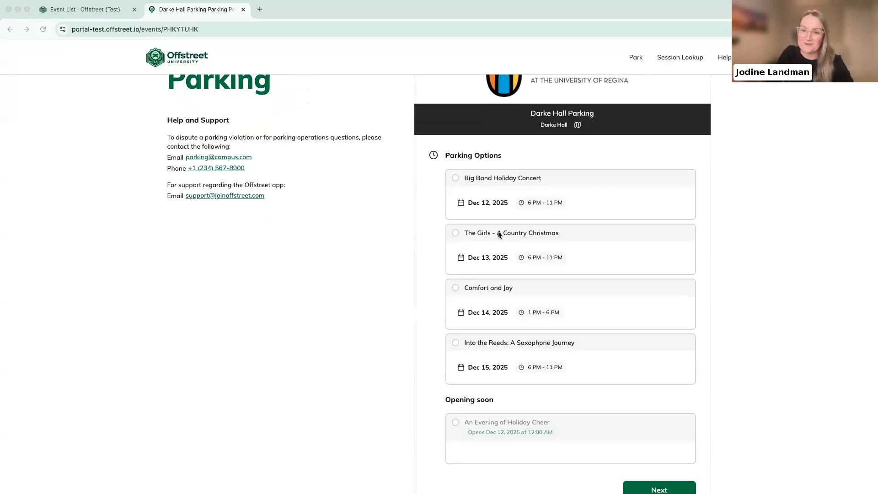
{"action": "left_click", "coordinate": [481, 233]}
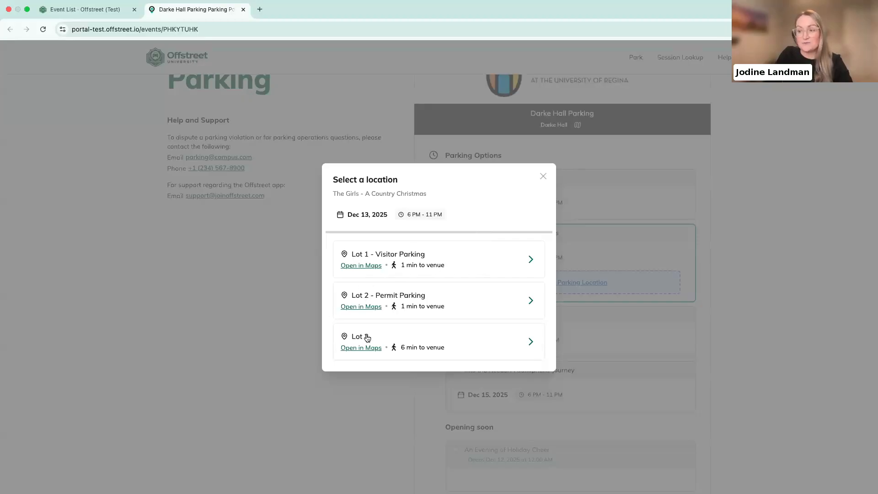
{"action": "left_click", "coordinate": [475, 266]}
{"action": "scroll", "coordinate": [479, 269], "scroll_direction": "down", "scroll_amount": 3}
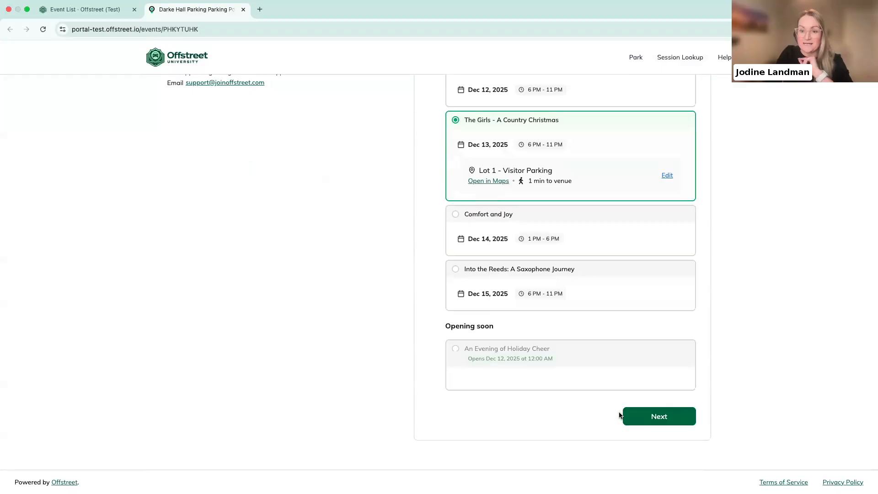
{"action": "left_click", "coordinate": [664, 423]}
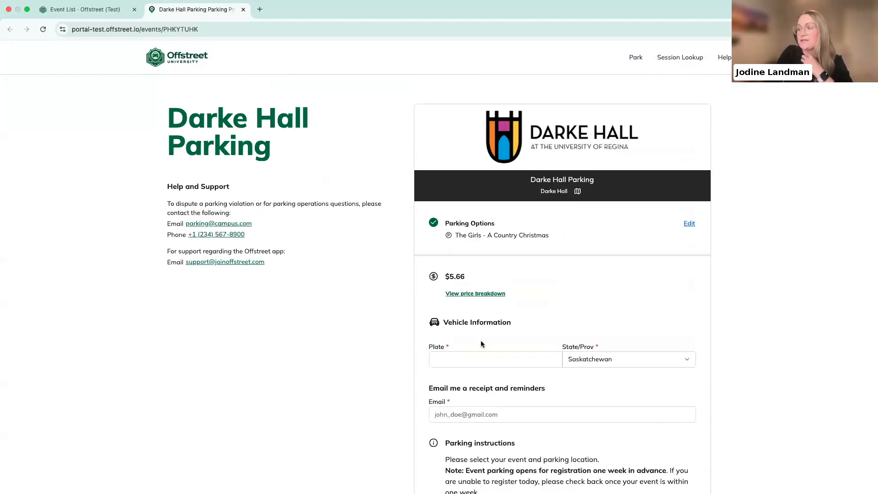
Expand the price breakdown, enter the vehicle's plate number and the receipt email, and continue to payment
{"action": "left_click", "coordinate": [467, 294]}
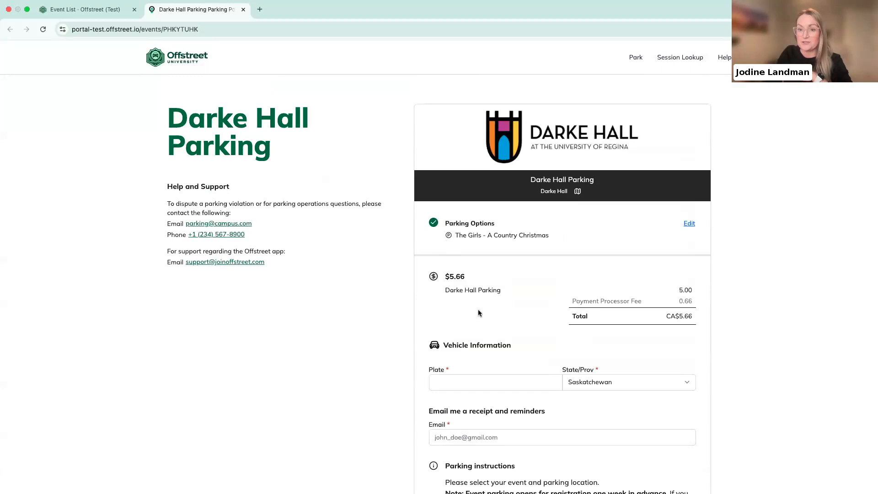
{"action": "scroll", "coordinate": [478, 309], "scroll_direction": "down", "scroll_amount": 2}
{"action": "left_click", "coordinate": [459, 327]}
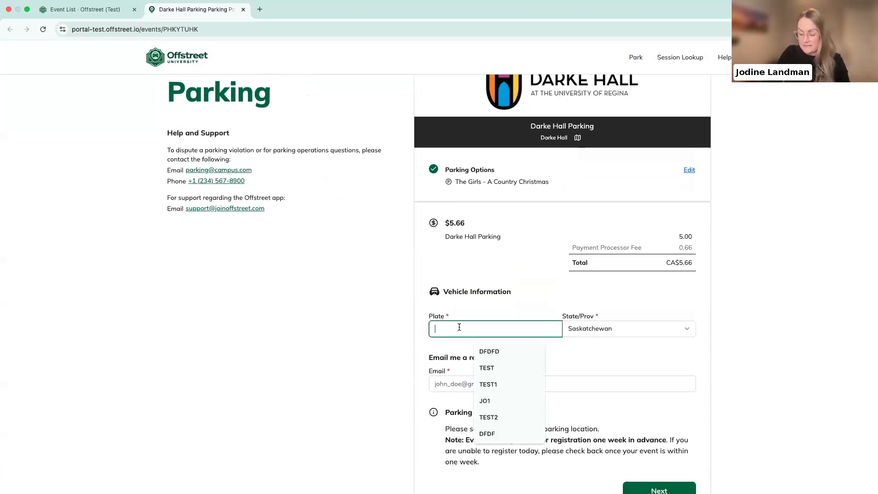
{"action": "type", "text": "JO1"}
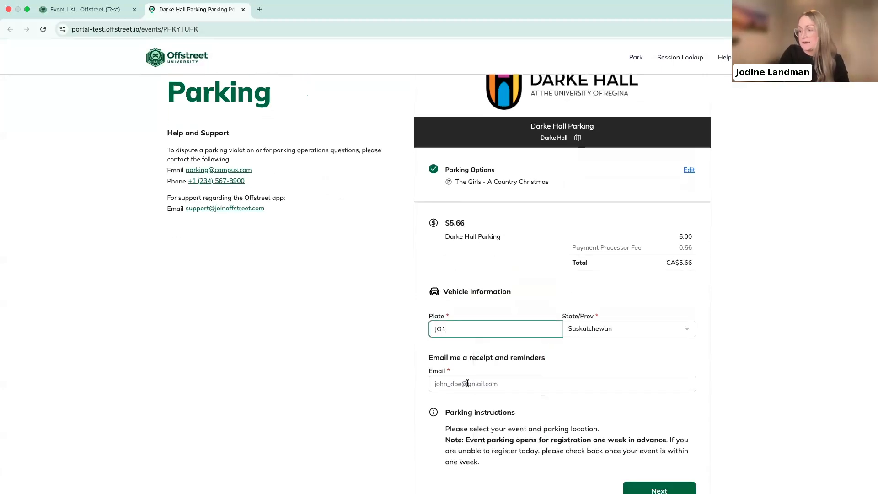
{"action": "left_click", "coordinate": [466, 384]}
{"action": "left_click", "coordinate": [495, 278]}
{"action": "scroll", "coordinate": [509, 335], "scroll_direction": "down", "scroll_amount": 3}
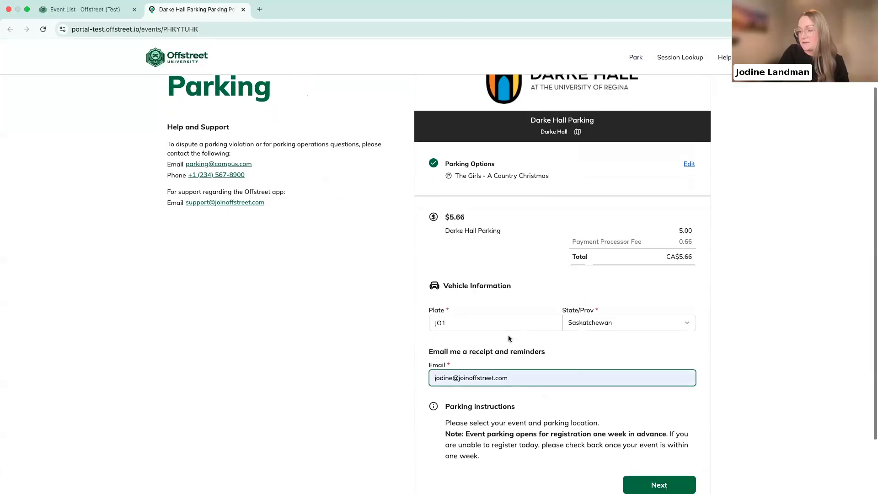
{"action": "left_click", "coordinate": [638, 416]}
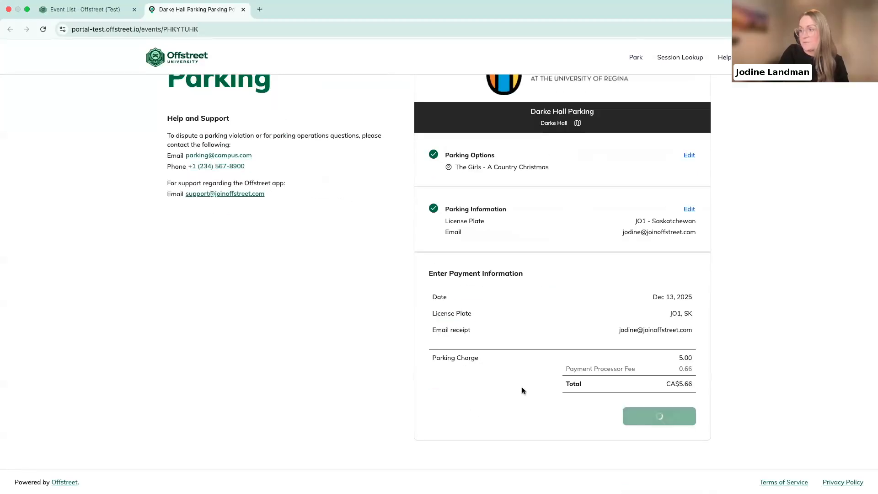
Examine the charge summary and the card payment fields of the Darke Hall Parking registration
{"action": "scroll", "coordinate": [522, 387], "scroll_direction": "down", "scroll_amount": 2}
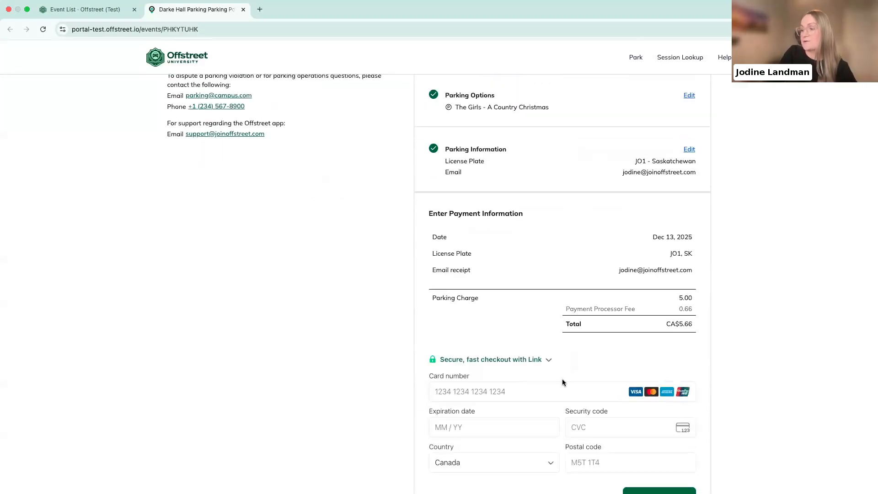
{"action": "scroll", "coordinate": [562, 383], "scroll_direction": "down", "scroll_amount": 3}
{"action": "scroll", "coordinate": [564, 342], "scroll_direction": "up", "scroll_amount": 5}
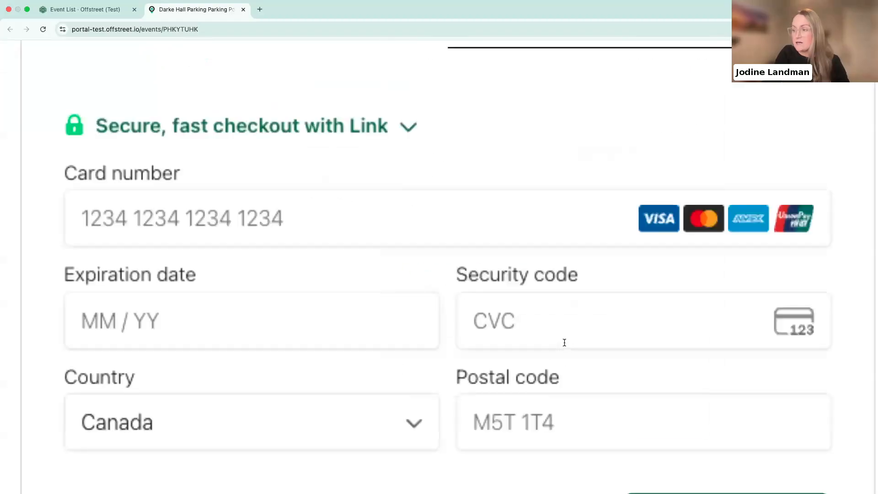
{"action": "scroll", "coordinate": [565, 343], "scroll_direction": "down", "scroll_amount": 5}
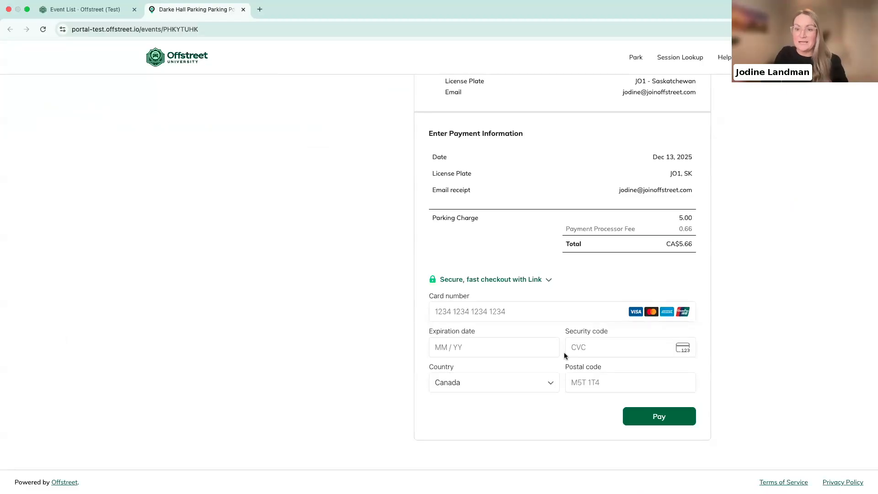
{"action": "scroll", "coordinate": [565, 356], "scroll_direction": "up", "scroll_amount": 5}
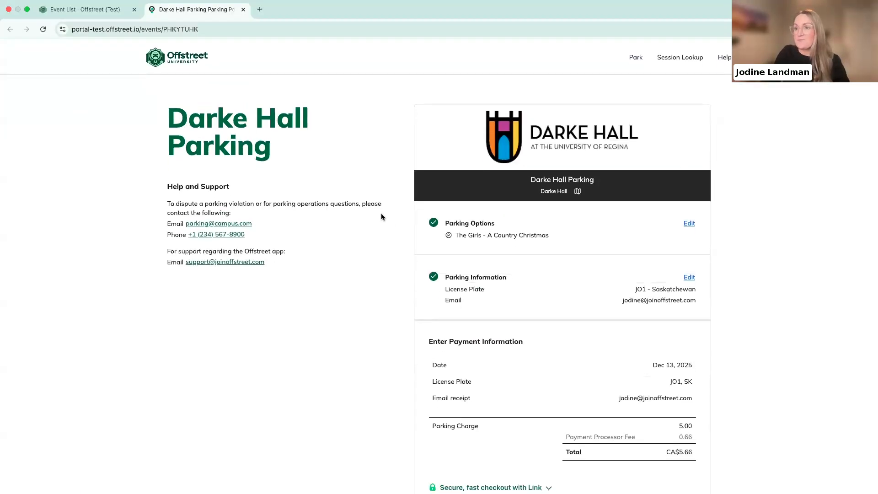
Restart the Darke Hall Parking registration and choose Big Band Holiday Concert with Lot 2 - Permit Parking as the location
{"action": "left_click", "coordinate": [43, 30]}
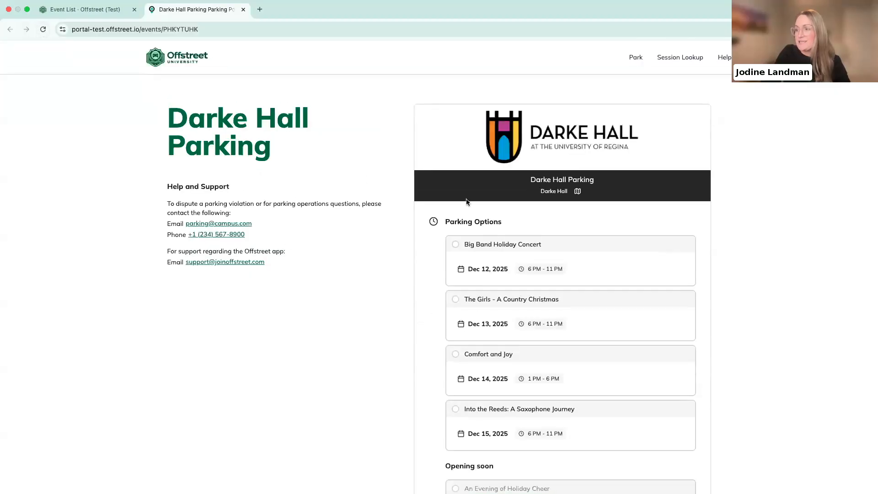
{"action": "left_click", "coordinate": [480, 247]}
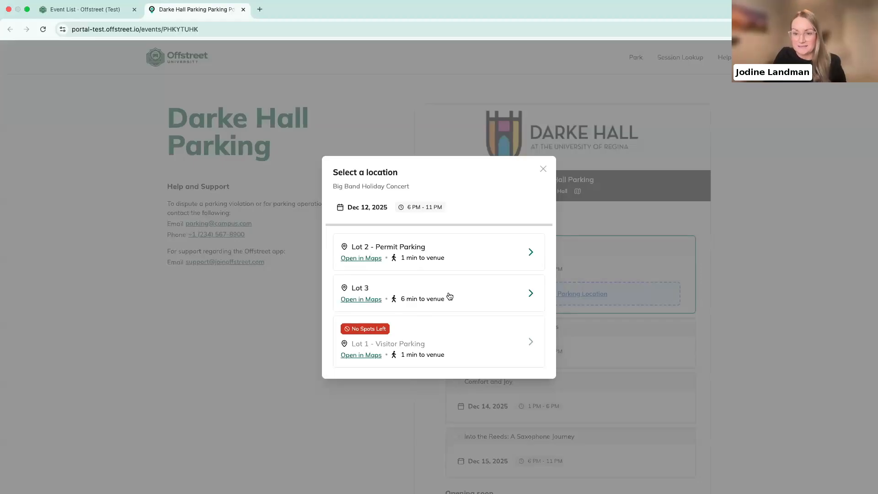
{"action": "left_click", "coordinate": [502, 261]}
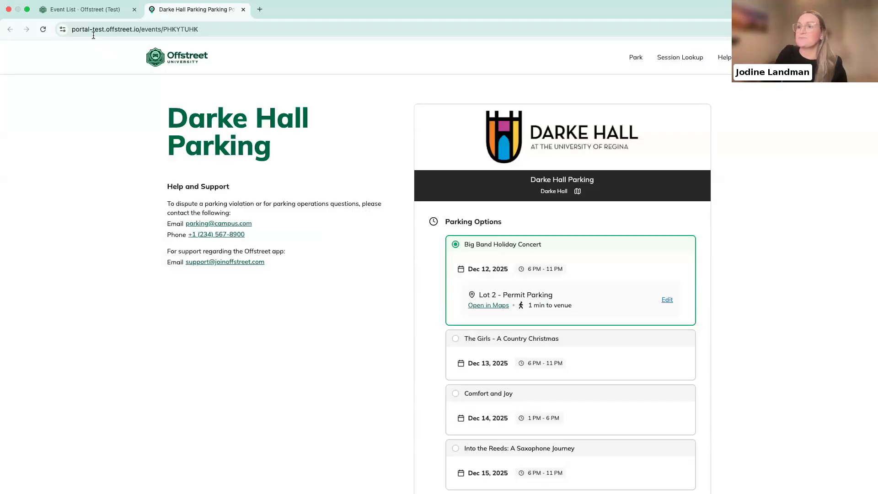
In the Offstreet dashboard, open the Darke Hall Parking event's details and start editing its Parking section
{"action": "left_click", "coordinate": [90, 15]}
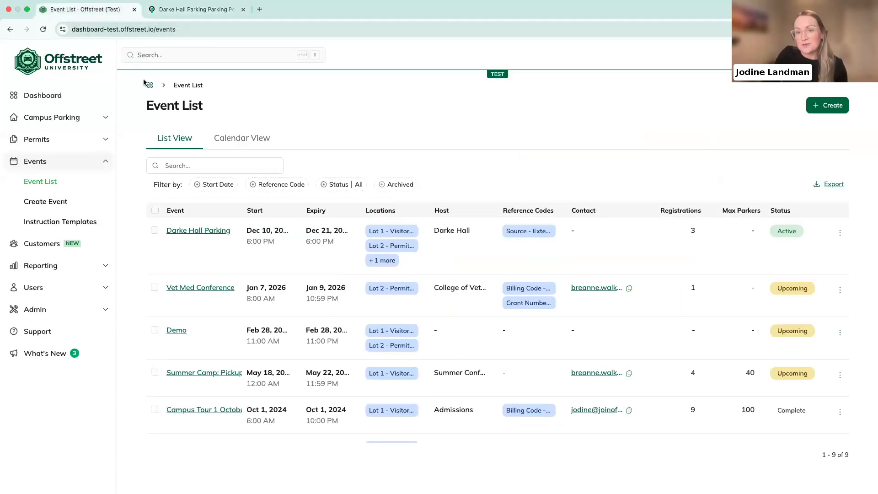
{"action": "left_click", "coordinate": [189, 230]}
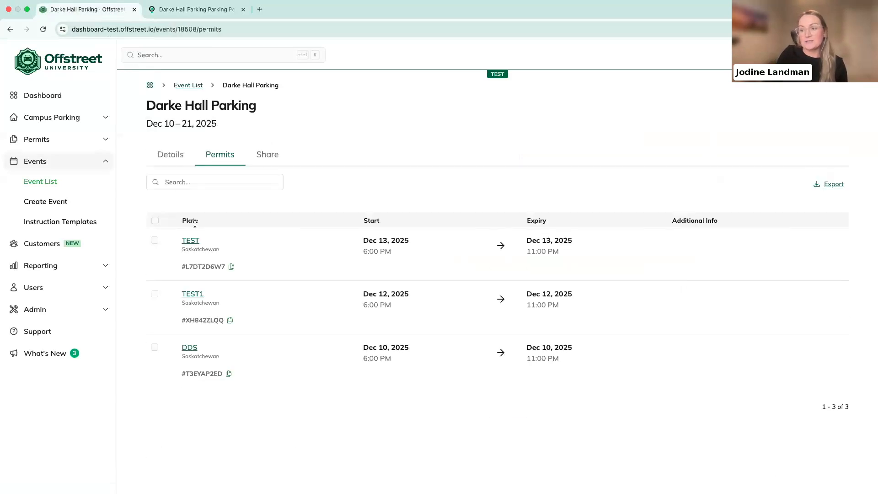
{"action": "left_click", "coordinate": [170, 158]}
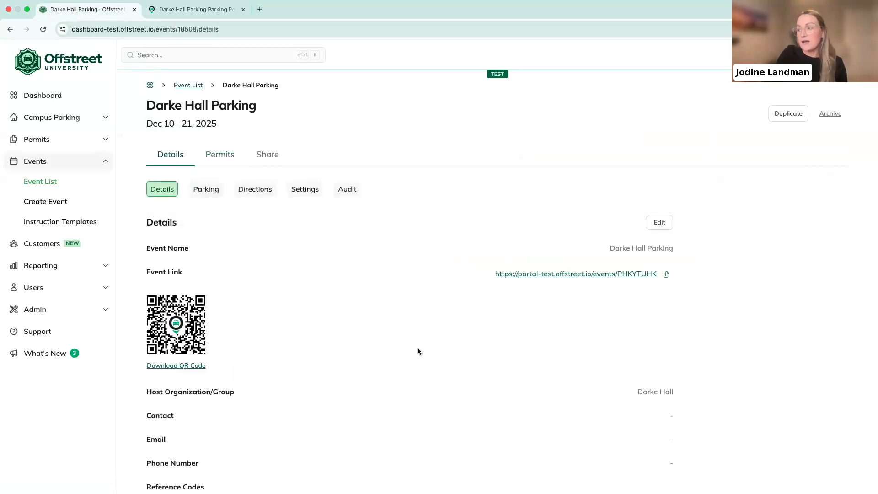
{"action": "scroll", "coordinate": [418, 347], "scroll_direction": "down", "scroll_amount": 8}
{"action": "scroll", "coordinate": [418, 352], "scroll_direction": "down", "scroll_amount": 2}
{"action": "left_click", "coordinate": [659, 160]}
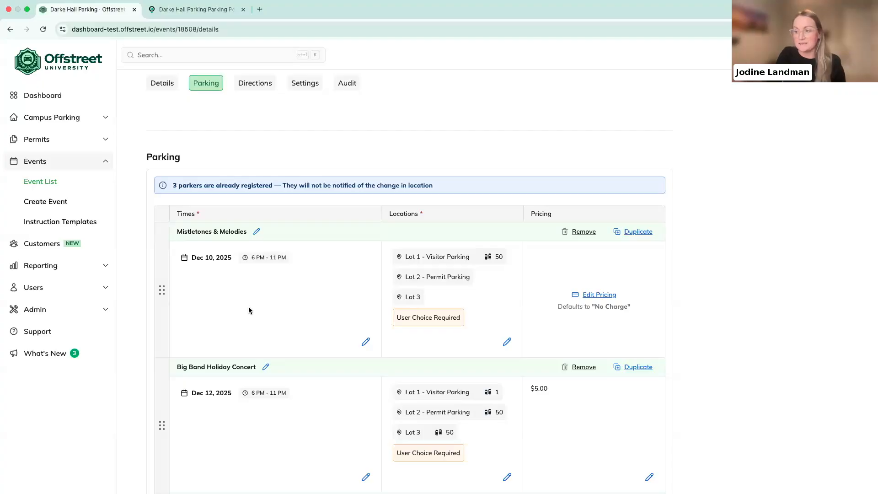
Open the Mistletones & Melodies locations and try switching the required location choice off and back on
{"action": "scroll", "coordinate": [419, 317], "scroll_direction": "down", "scroll_amount": 2}
{"action": "scroll", "coordinate": [419, 316], "scroll_direction": "up", "scroll_amount": 1}
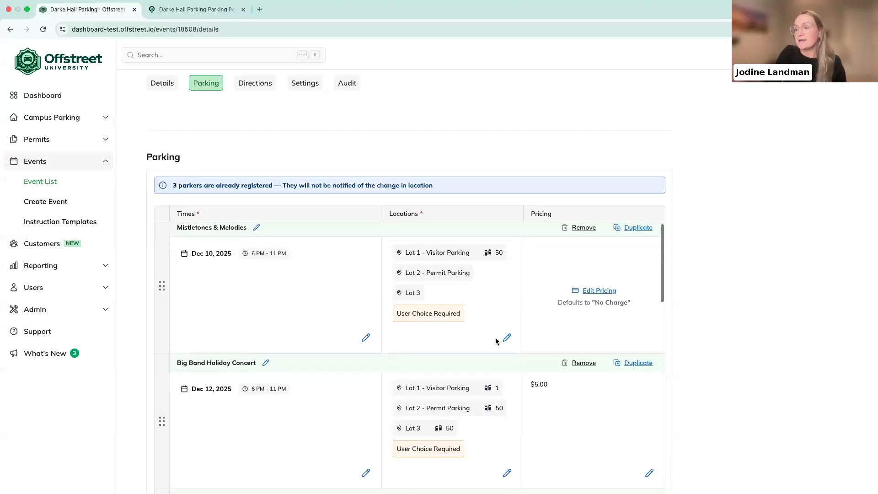
{"action": "left_click", "coordinate": [507, 339]}
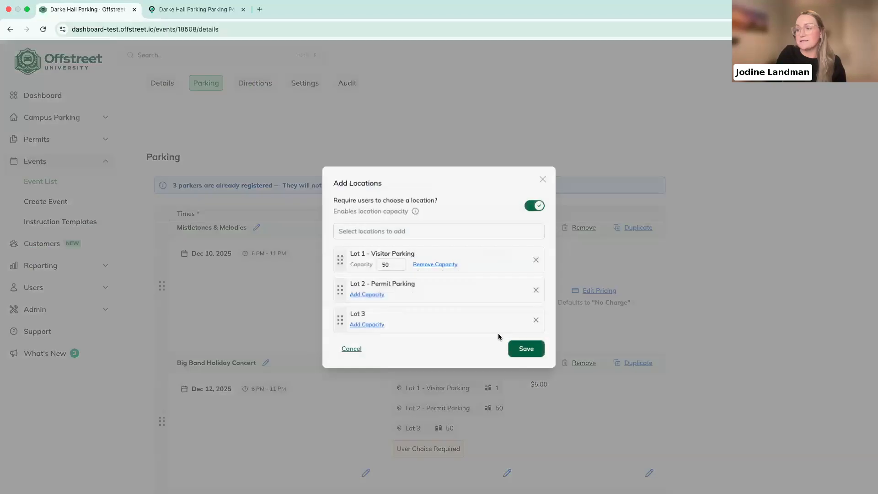
{"action": "left_click", "coordinate": [538, 208]}
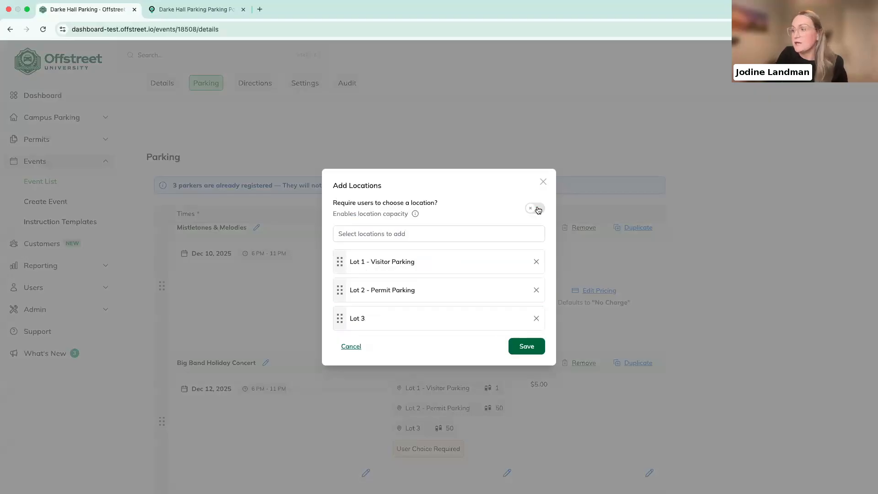
{"action": "left_click", "coordinate": [538, 208]}
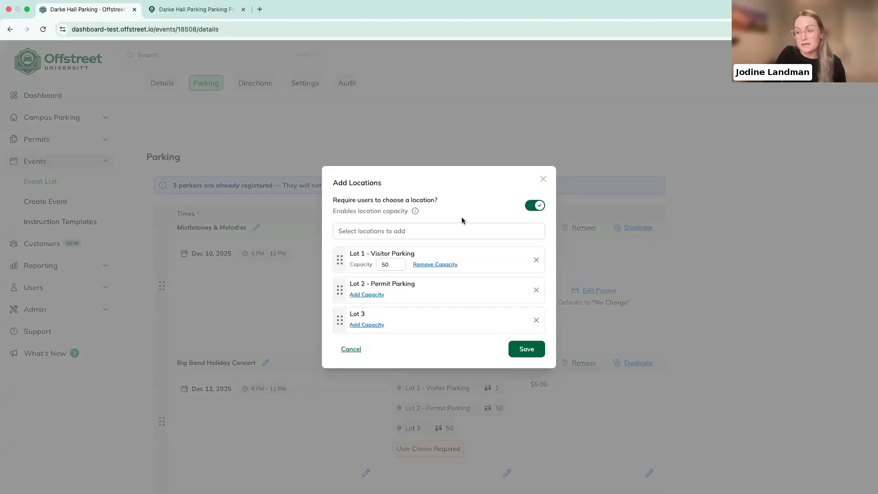
Try adding a capacity to Lot 2 - Permit Parking and entering 010 for Lot 1 - Visitor Parking, and close the locations without saving
{"action": "left_click", "coordinate": [368, 295]}
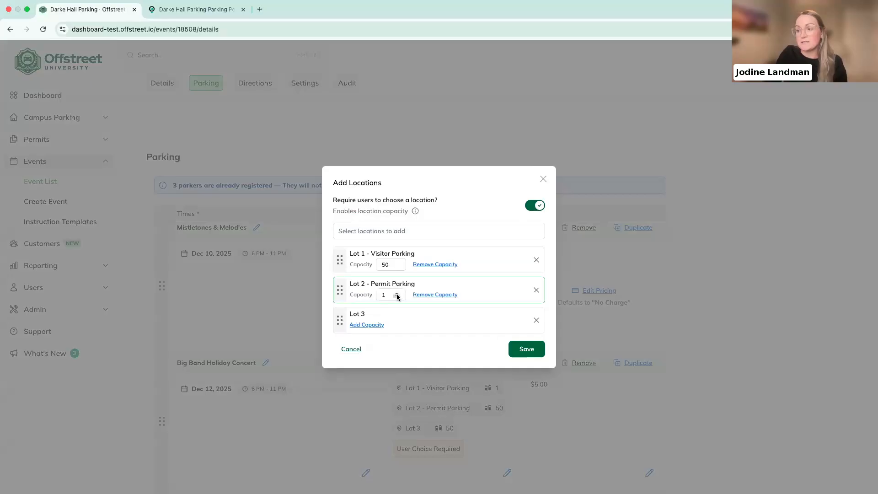
{"action": "left_click_drag", "start_coordinate": [390, 266], "coordinate": [379, 265]}
{"action": "type", "text": "010"}
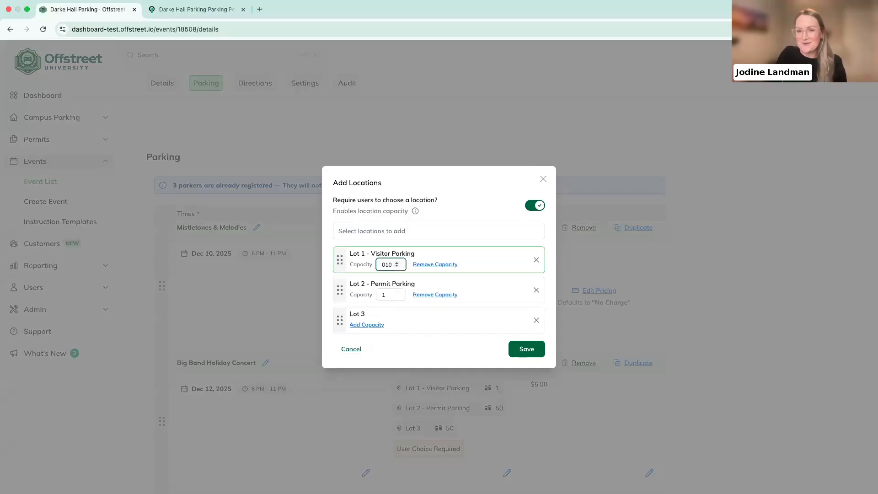
{"action": "left_click", "coordinate": [543, 179]}
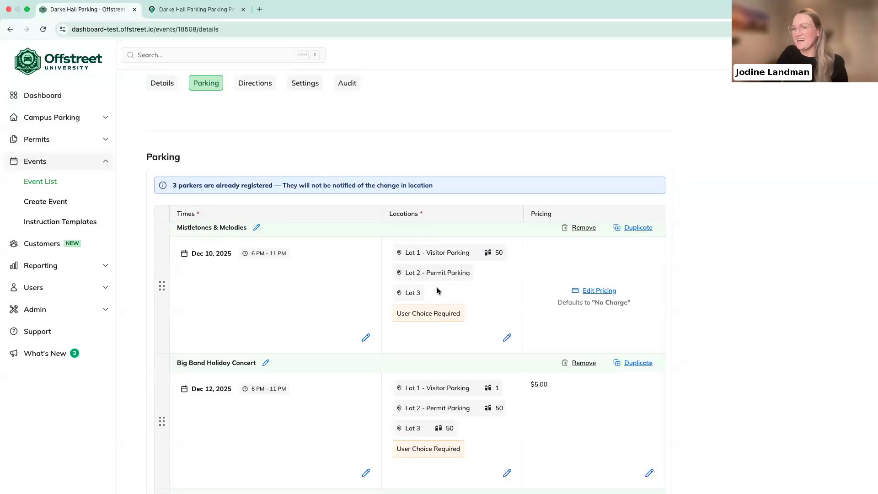
Open the dates and times of An Evening of Holiday Cheer, toggle the registration availability restriction off and on, and select Custom times
{"action": "scroll", "coordinate": [437, 287], "scroll_direction": "down", "scroll_amount": 3}
{"action": "scroll", "coordinate": [437, 287], "scroll_direction": "down", "scroll_amount": 10}
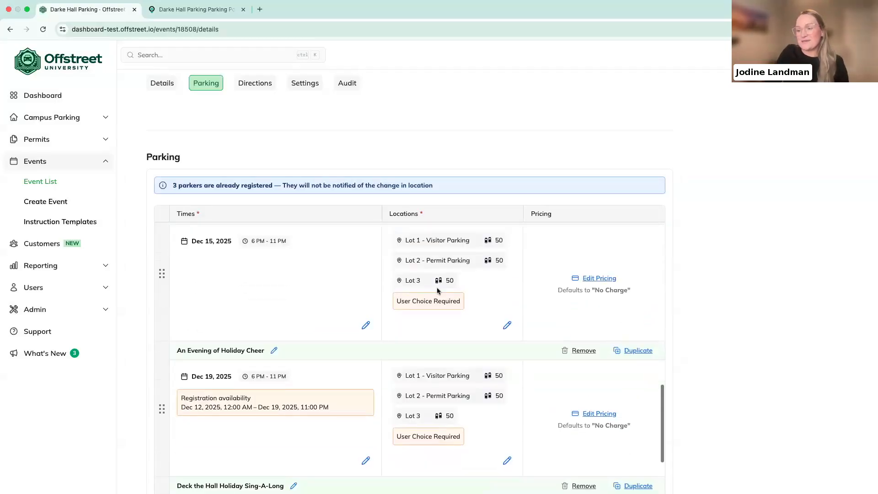
{"action": "scroll", "coordinate": [262, 361], "scroll_direction": "down", "scroll_amount": 1}
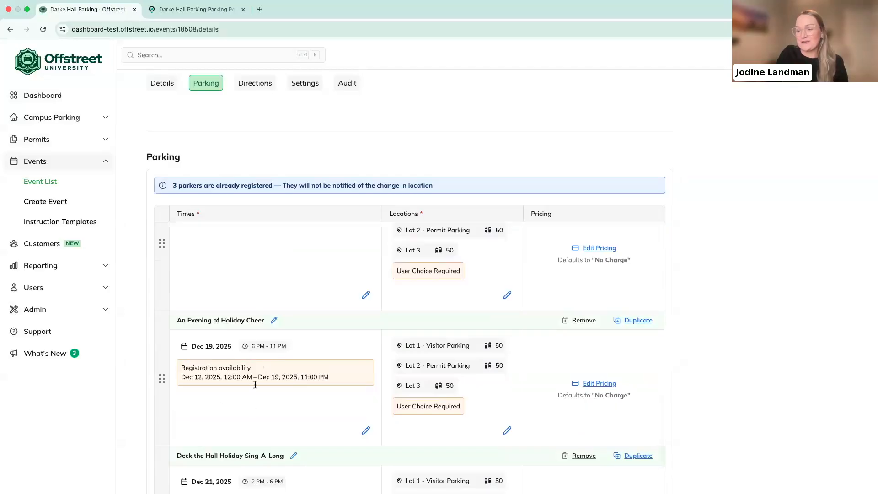
{"action": "left_click", "coordinate": [366, 429]}
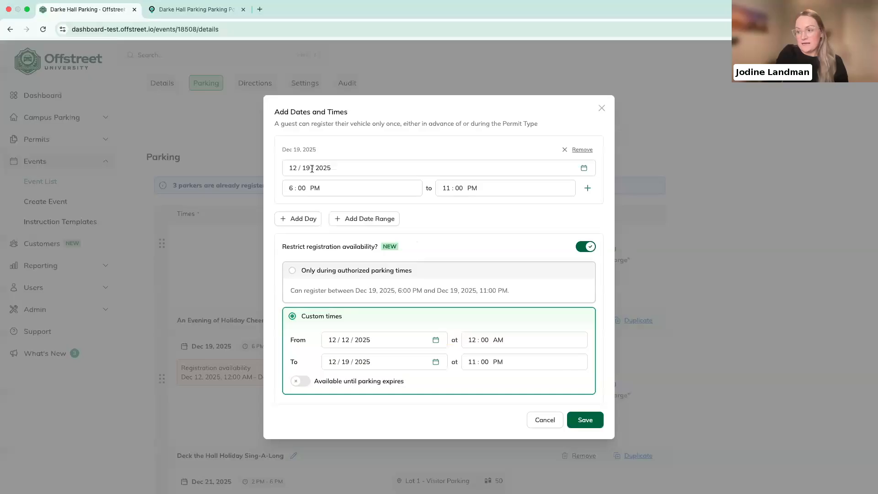
{"action": "left_click", "coordinate": [586, 248]}
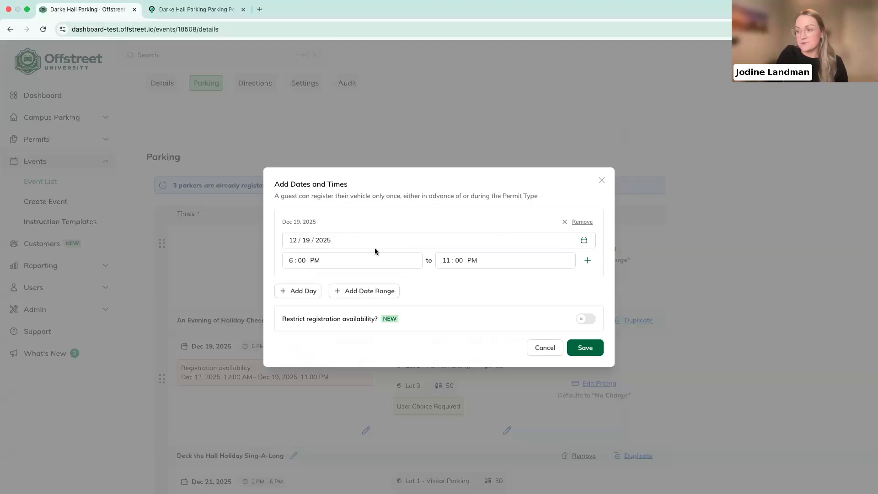
{"action": "left_click", "coordinate": [583, 321]}
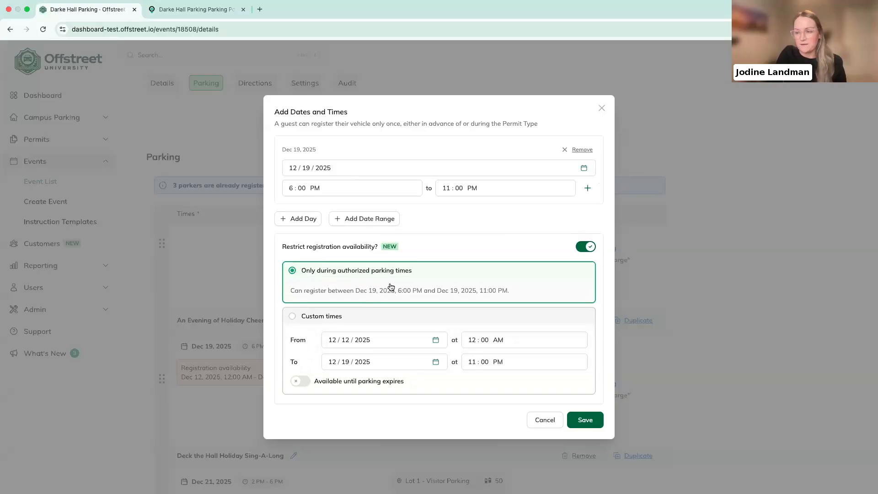
{"action": "left_click", "coordinate": [348, 319]}
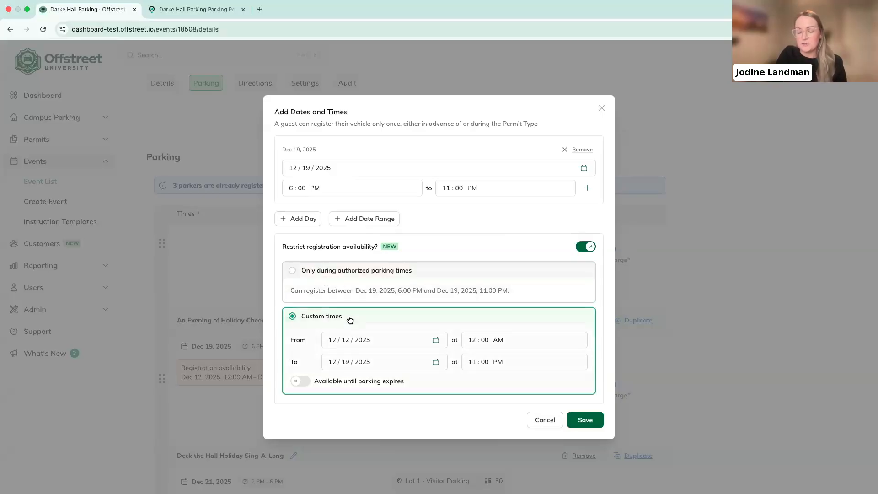
Set the custom registration window to start on 12/12/2025 at 12:00 AM
{"action": "left_click", "coordinate": [435, 340]}
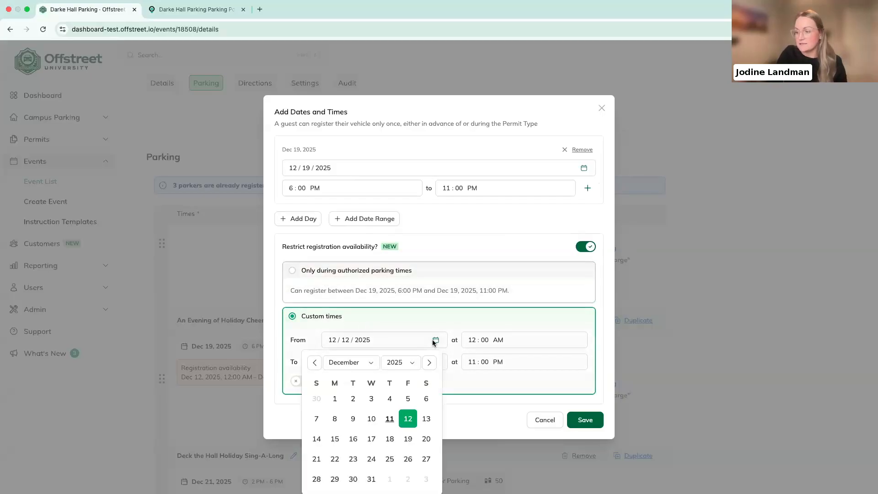
{"action": "left_click", "coordinate": [408, 418]}
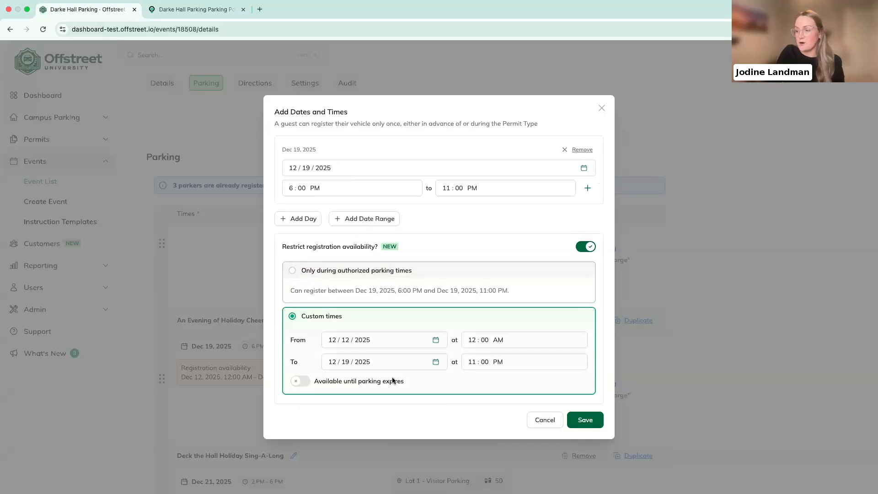
{"action": "left_click", "coordinate": [471, 341]}
{"action": "key", "text": "Tab"}
{"action": "key", "text": "Tab"}
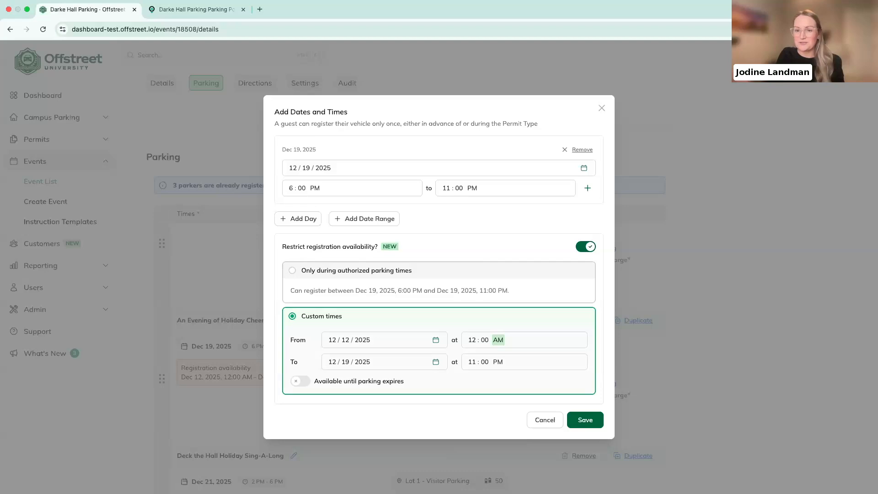
Make registration available until parking expires, then save the dates and times and the event's Parking section
{"action": "left_click", "coordinate": [301, 381]}
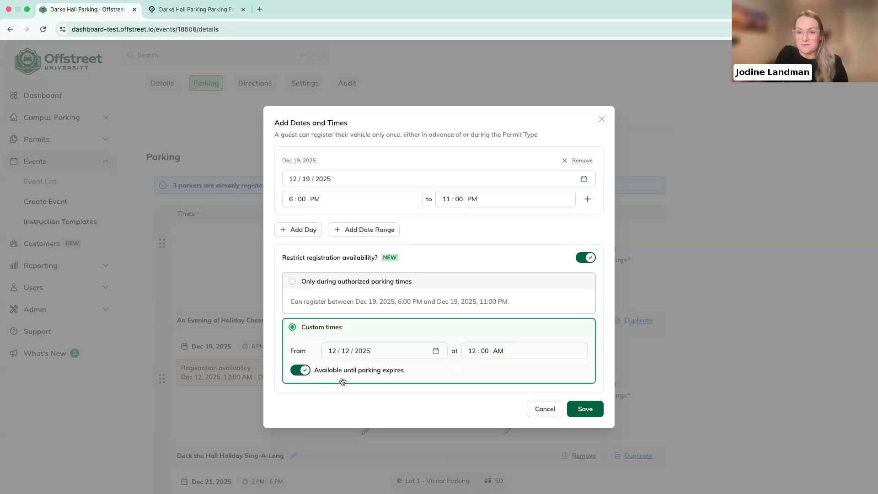
{"action": "left_click", "coordinate": [584, 410]}
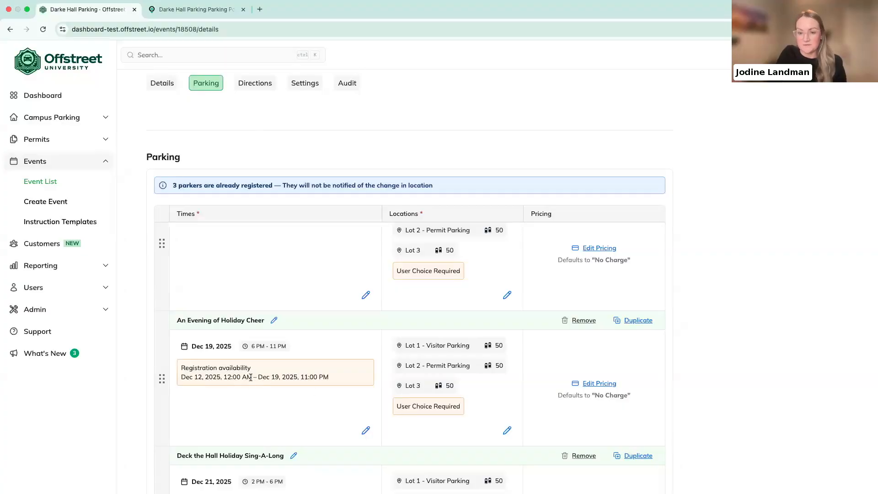
{"action": "scroll", "coordinate": [251, 377], "scroll_direction": "down", "scroll_amount": 15}
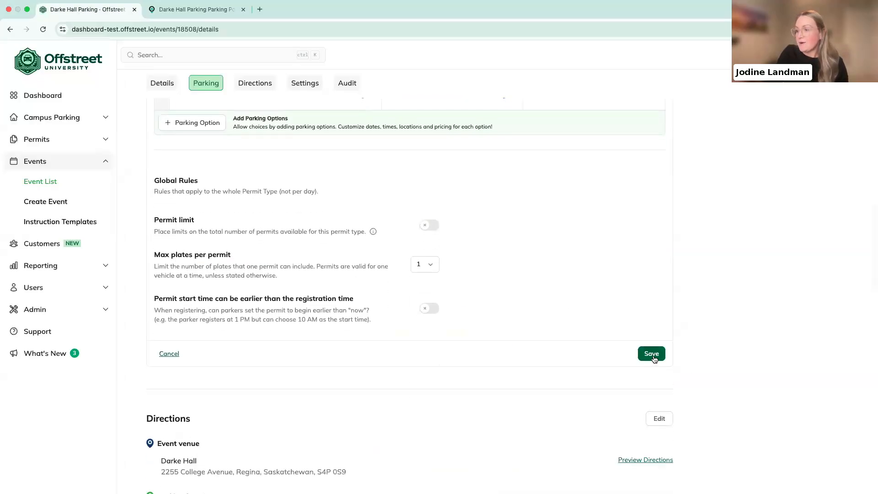
{"action": "left_click", "coordinate": [651, 354]}
Open the Darke Hall event's Settings section for editing and review its parker permissions, reporting, instructions, branding and code options
{"action": "scroll", "coordinate": [437, 347], "scroll_direction": "down", "scroll_amount": 10}
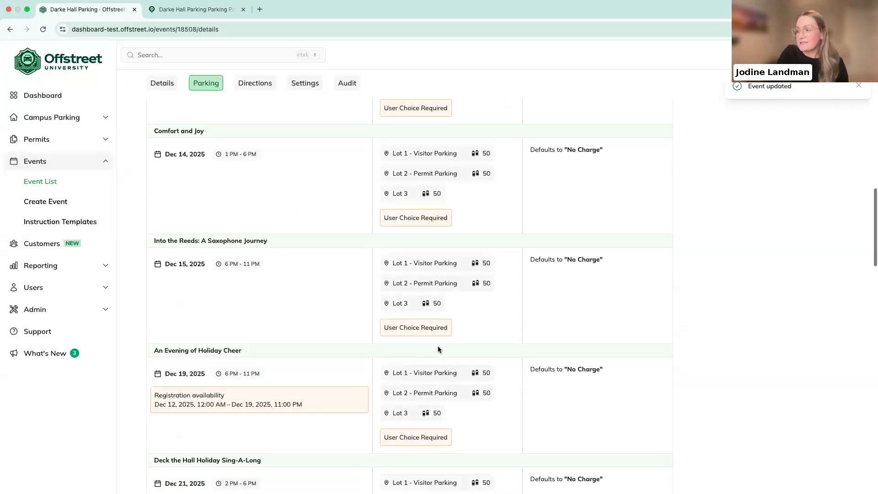
{"action": "scroll", "coordinate": [437, 349], "scroll_direction": "down", "scroll_amount": 6}
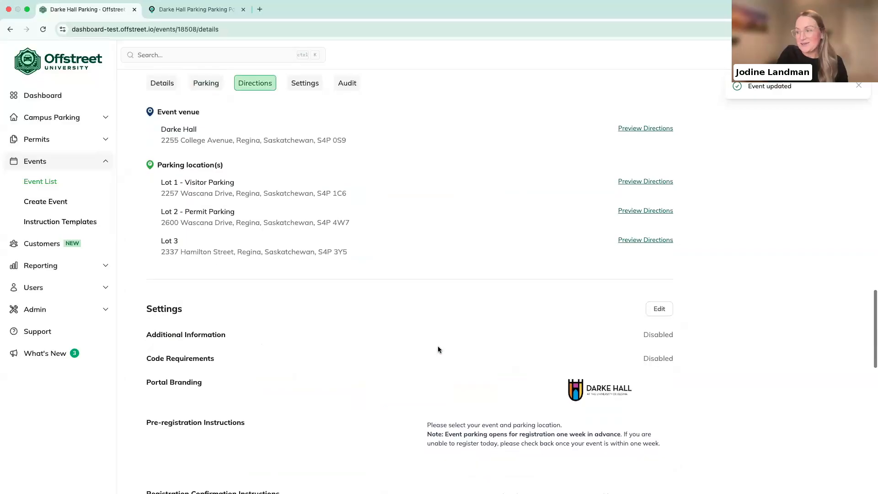
{"action": "scroll", "coordinate": [438, 350], "scroll_direction": "down", "scroll_amount": 2}
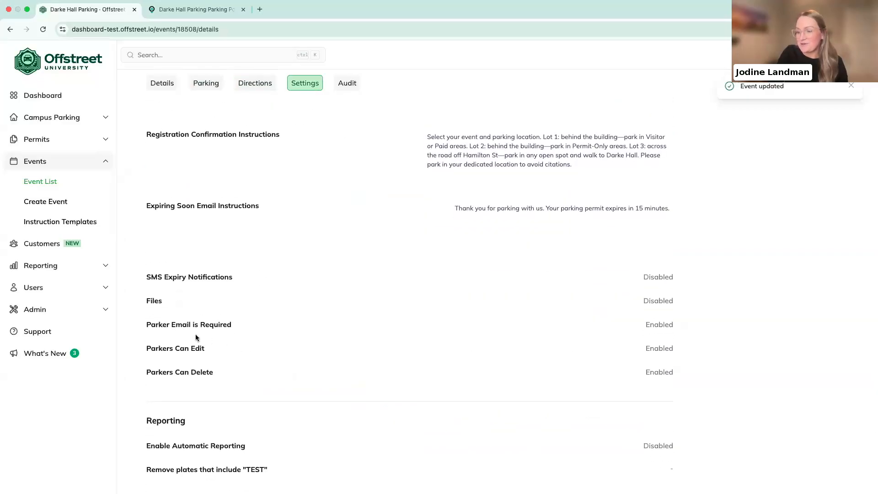
{"action": "scroll", "coordinate": [591, 270], "scroll_direction": "up", "scroll_amount": 3}
{"action": "scroll", "coordinate": [591, 270], "scroll_direction": "up", "scroll_amount": 2}
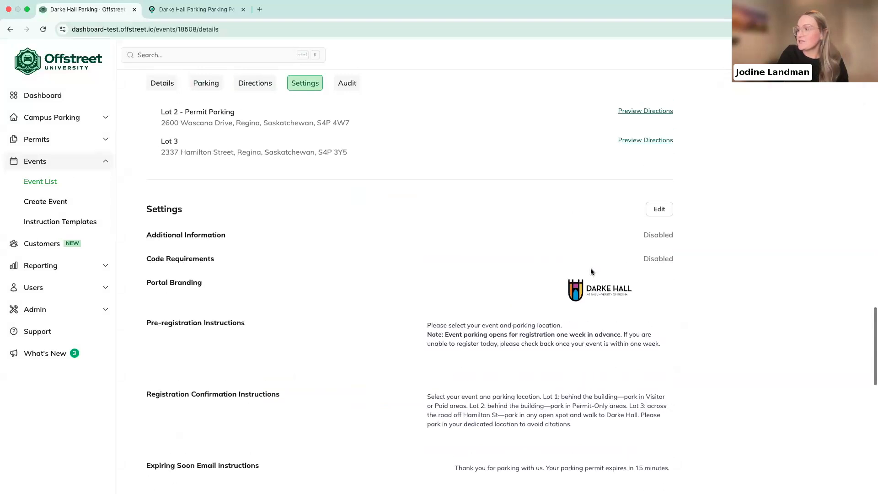
{"action": "left_click", "coordinate": [662, 201]}
{"action": "scroll", "coordinate": [502, 291], "scroll_direction": "down", "scroll_amount": 10}
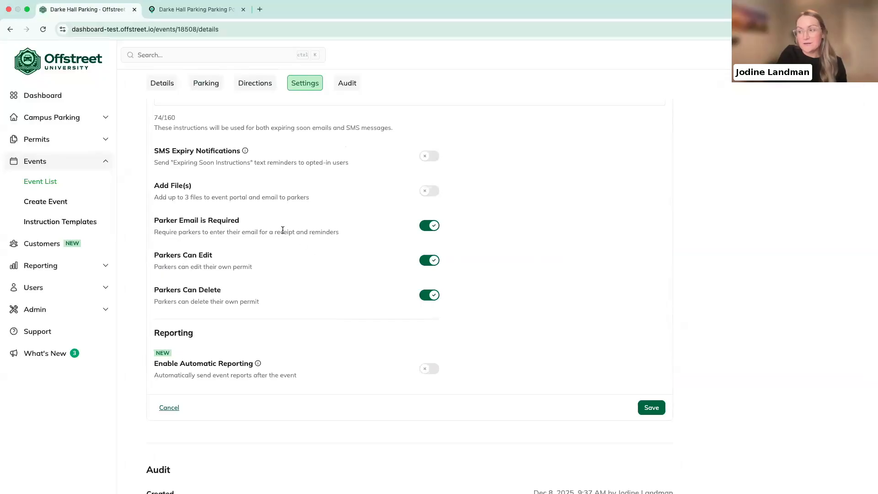
{"action": "scroll", "coordinate": [352, 265], "scroll_direction": "down", "scroll_amount": 1}
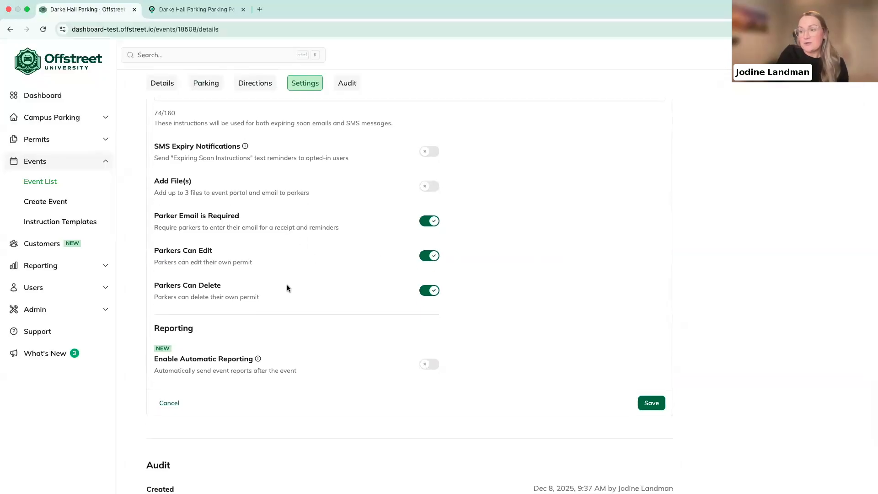
{"action": "scroll", "coordinate": [293, 288], "scroll_direction": "up", "scroll_amount": 10}
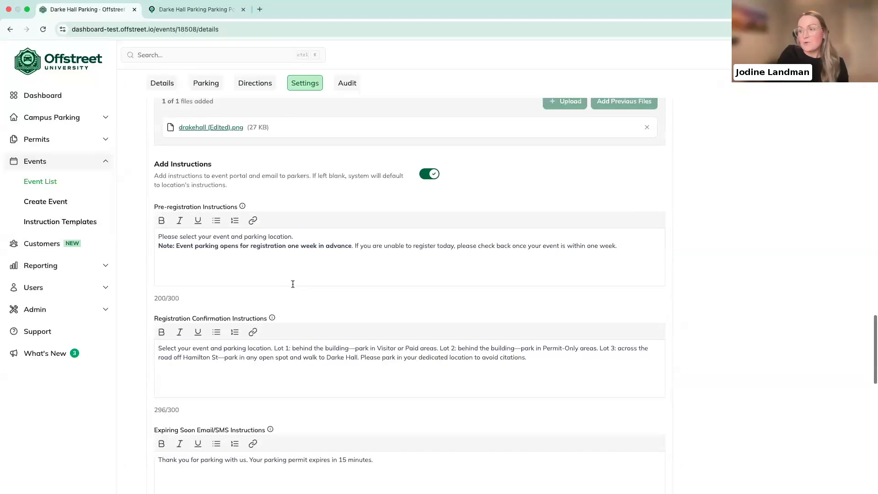
{"action": "scroll", "coordinate": [292, 285], "scroll_direction": "up", "scroll_amount": 5}
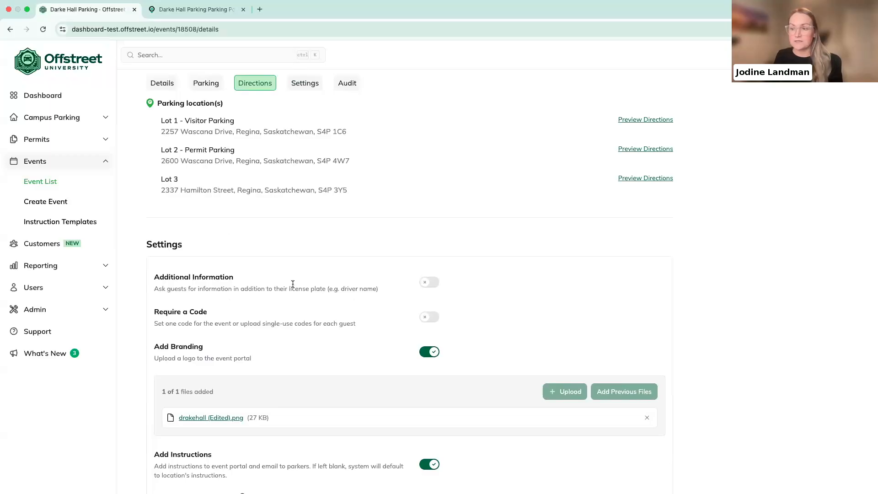
Try requiring a code with unique codes for parkers, and turn the code requirement back off
{"action": "left_click", "coordinate": [427, 317]}
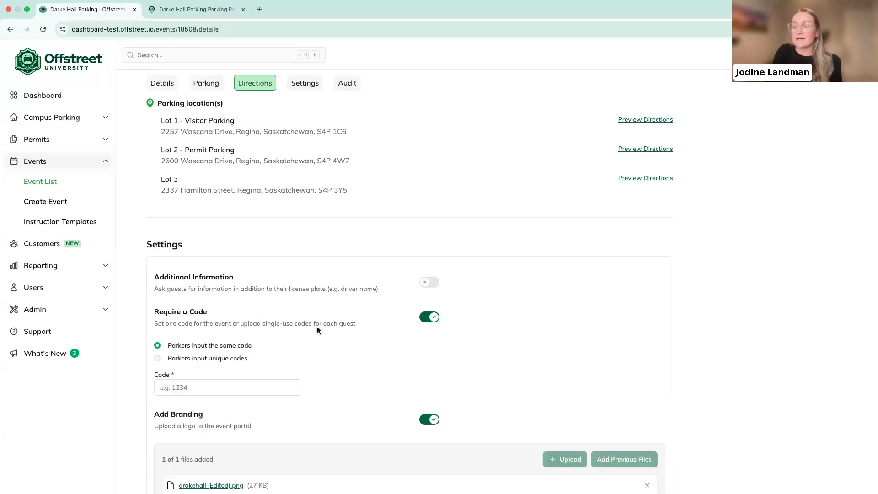
{"action": "left_click", "coordinate": [202, 358]}
{"action": "left_click", "coordinate": [207, 395]}
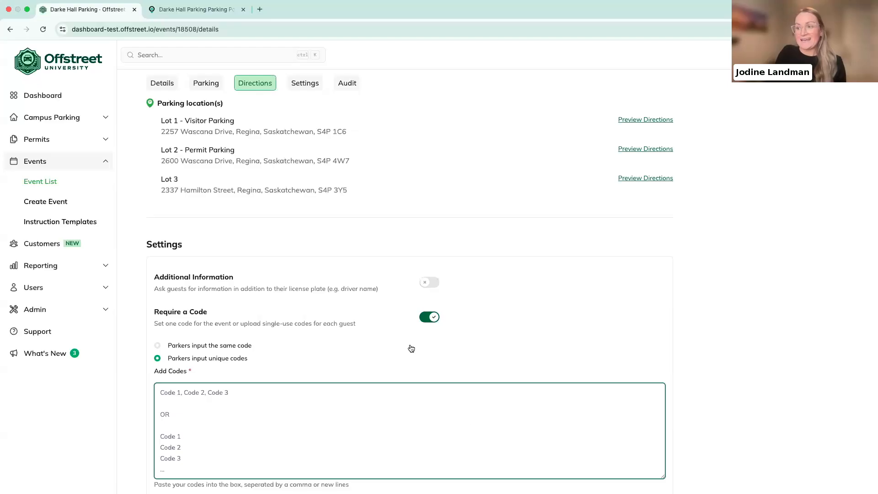
{"action": "scroll", "coordinate": [411, 349], "scroll_direction": "down", "scroll_amount": 1}
{"action": "left_click", "coordinate": [328, 295]}
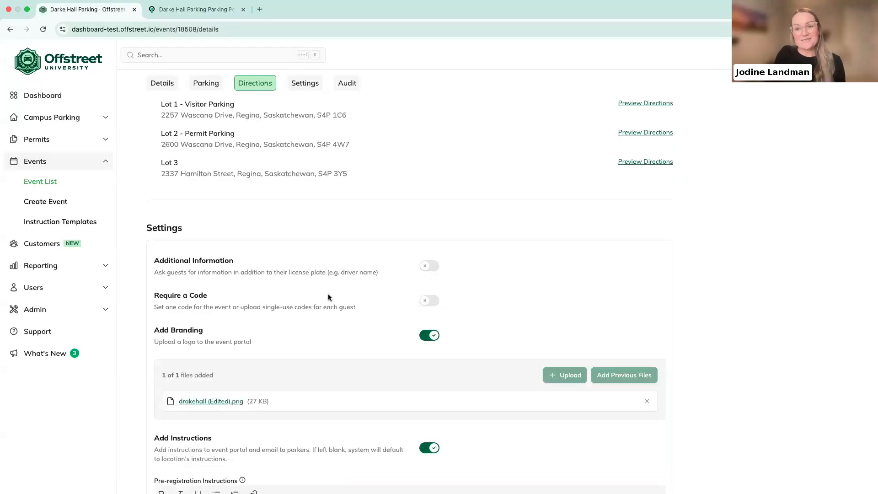
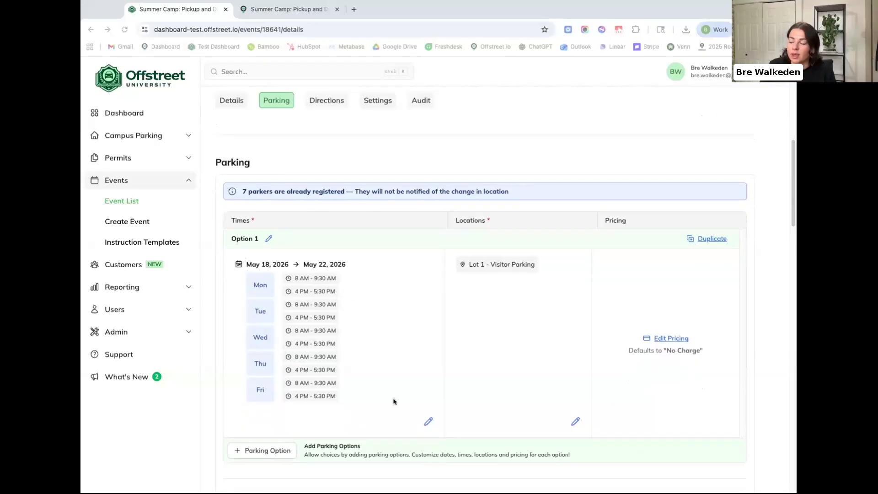
Open the Summer Camp Option 1 dates and times, switch Schedule Times off and back on, and cancel the dialog
{"action": "left_click", "coordinate": [428, 421]}
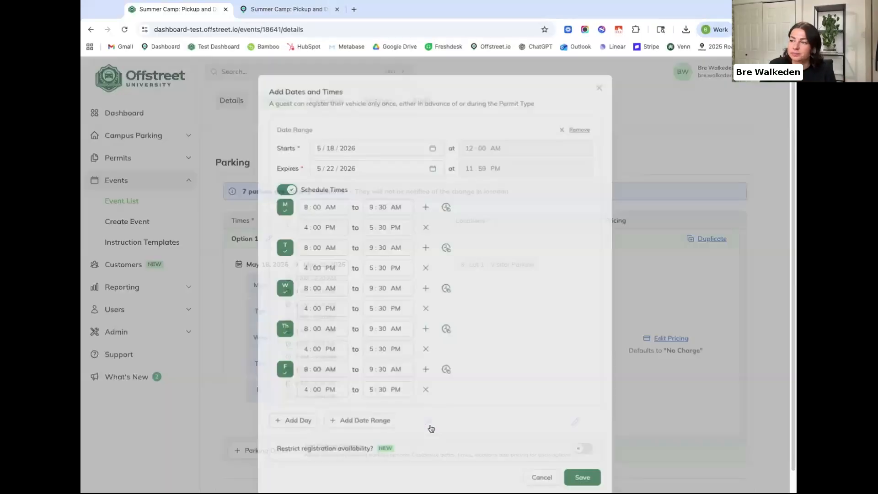
{"action": "left_click", "coordinate": [288, 188]}
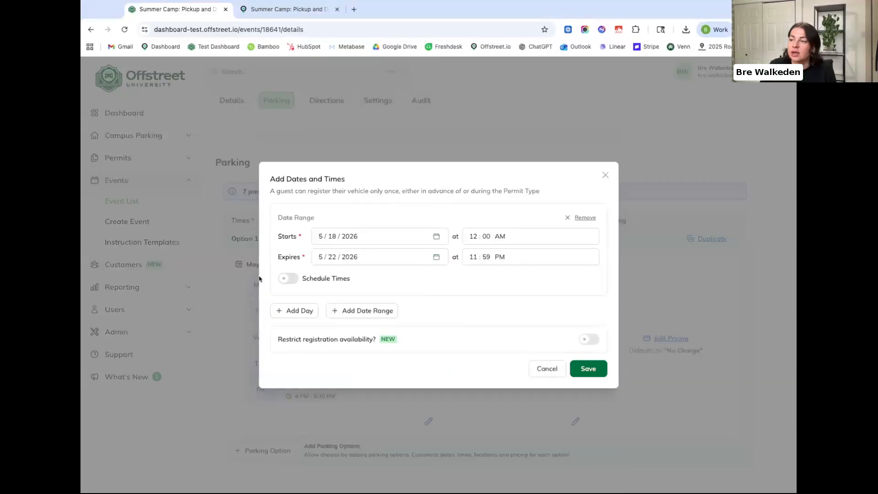
{"action": "left_click", "coordinate": [289, 279]}
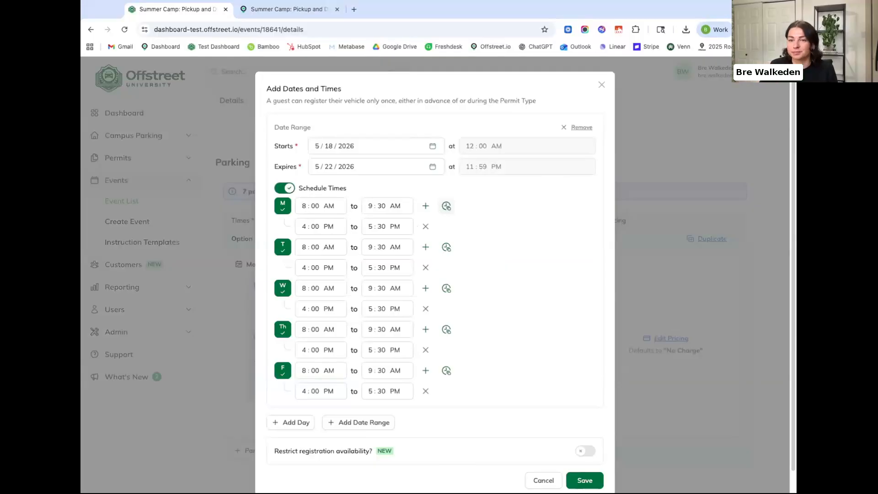
{"action": "scroll", "coordinate": [486, 357], "scroll_direction": "down", "scroll_amount": 1}
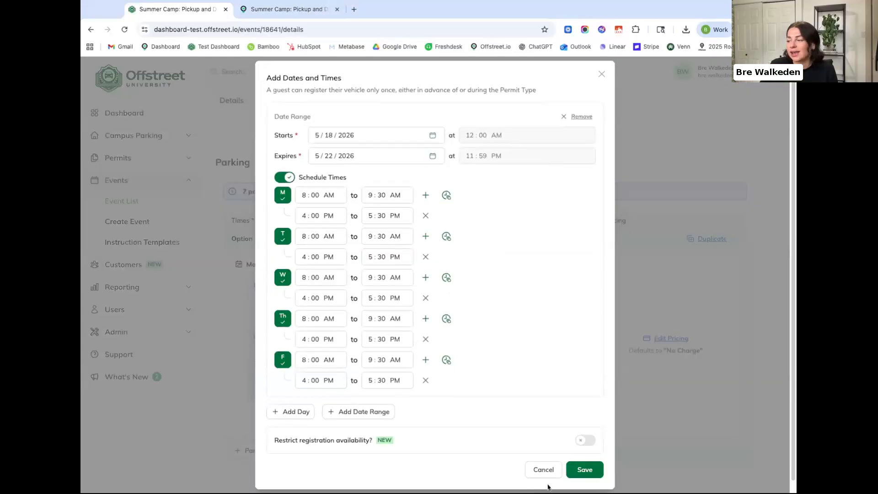
{"action": "left_click", "coordinate": [542, 471]}
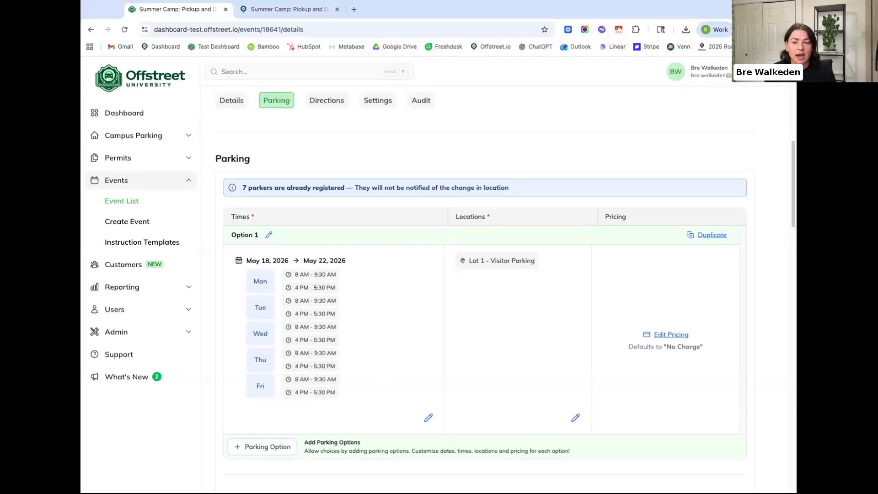
Review the Summer Camp event's Global Rules, examining the permit limit and the maximum plates per permit
{"action": "scroll", "coordinate": [369, 377], "scroll_direction": "down", "scroll_amount": 5}
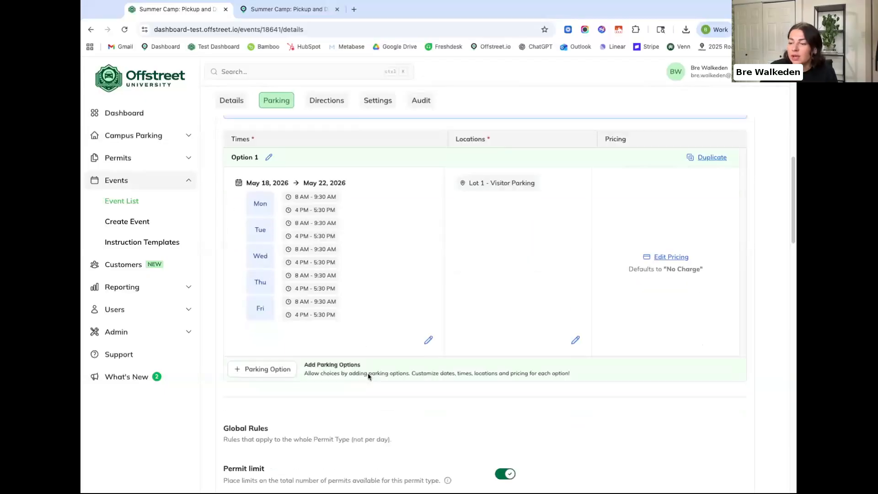
{"action": "scroll", "coordinate": [364, 395], "scroll_direction": "down", "scroll_amount": 1}
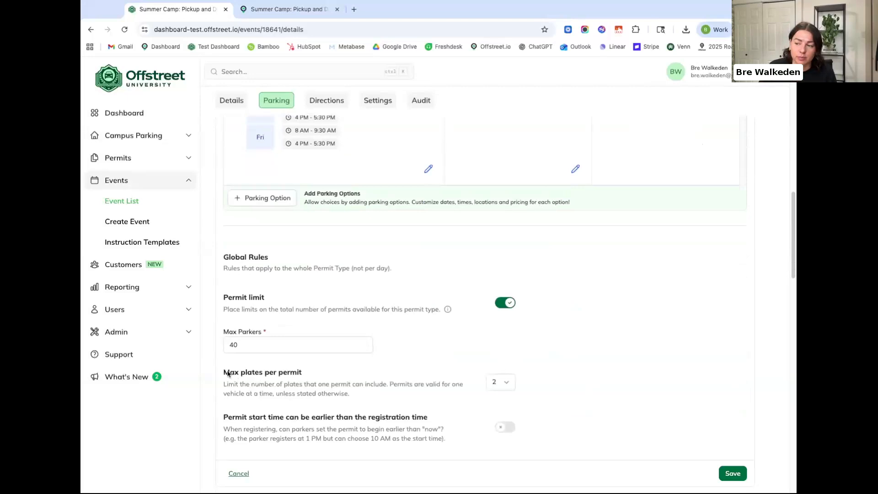
{"action": "left_click_drag", "start_coordinate": [228, 372], "coordinate": [446, 439]}
{"action": "left_click", "coordinate": [522, 389]}
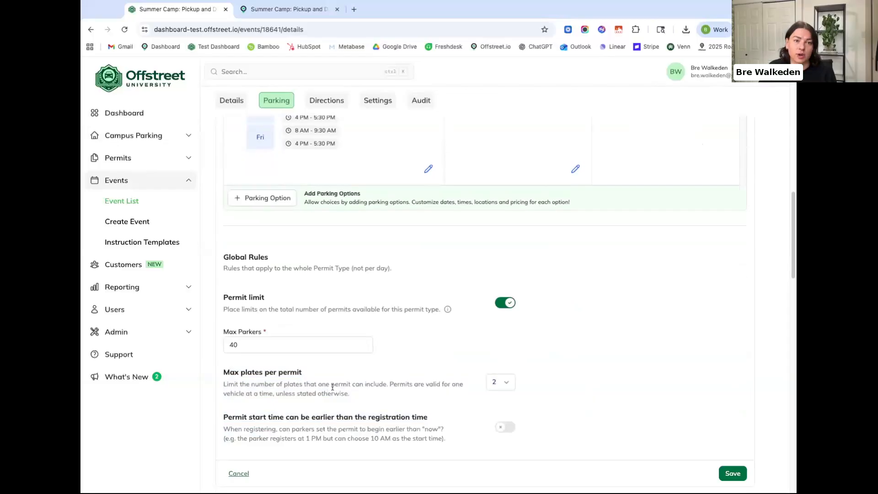
{"action": "scroll", "coordinate": [338, 391], "scroll_direction": "down", "scroll_amount": 1}
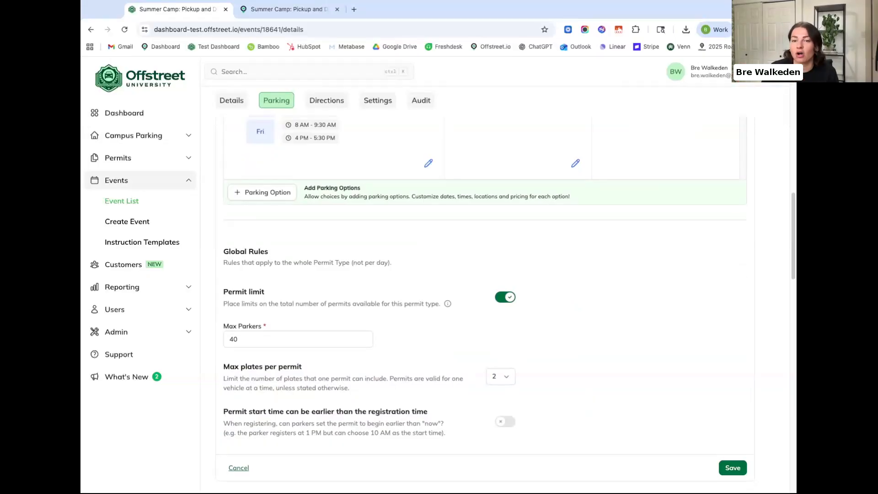
In the Summer Camp event portal, continue with Option 1 and enter the plates of two vehicles
{"action": "left_click", "coordinate": [284, 10]}
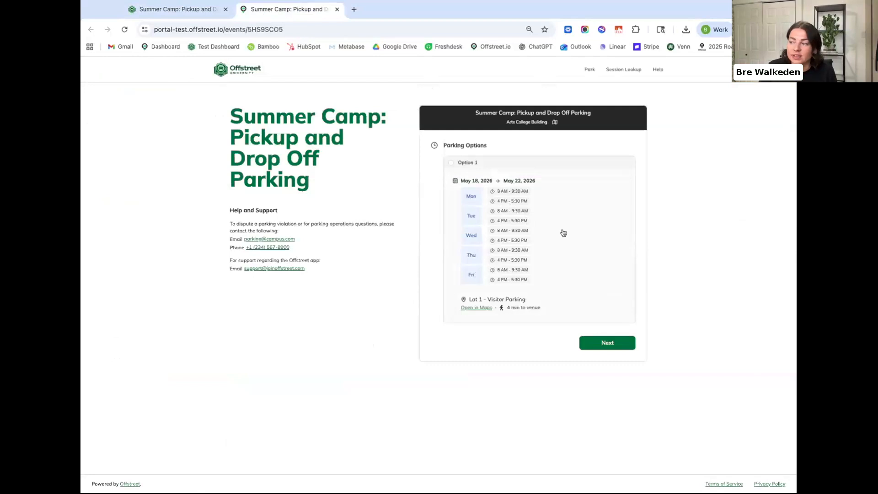
{"action": "left_click", "coordinate": [601, 346]}
{"action": "left_click", "coordinate": [487, 236]}
{"action": "type", "text": "BRE123"}
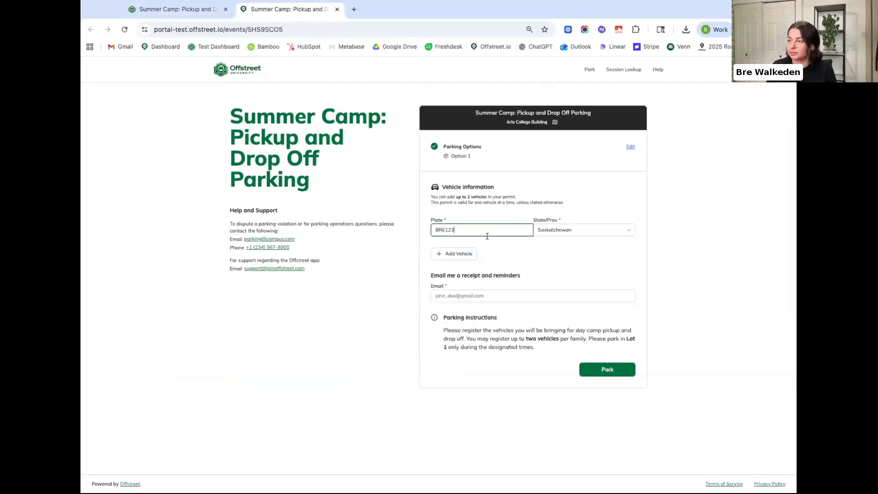
{"action": "left_click", "coordinate": [467, 256]}
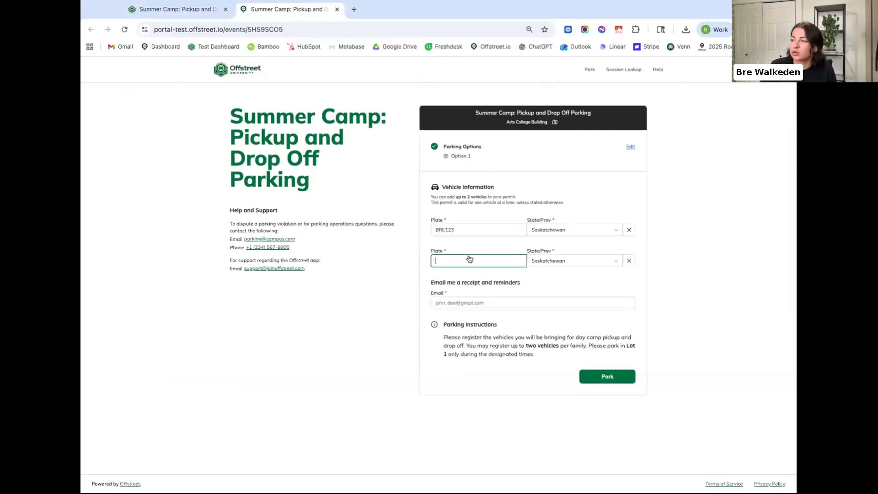
{"action": "type", "text": "KYLE"}
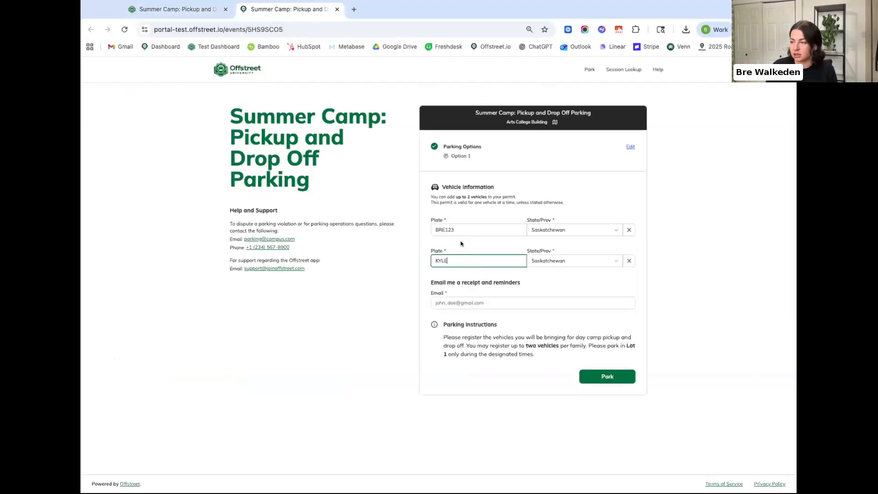
{"action": "type", "text": "987"}
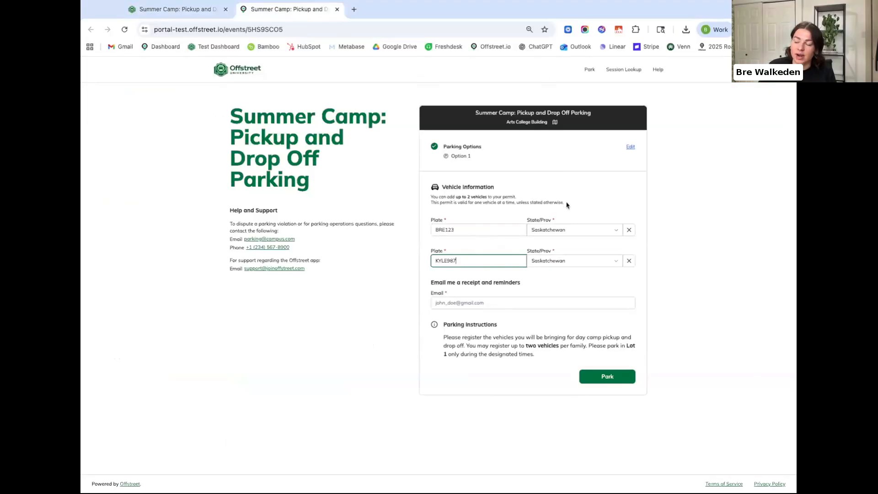
Review the parking instructions, fill in the receipt email, and submit the two-vehicle Summer Camp registration
{"action": "left_click_drag", "start_coordinate": [579, 338], "coordinate": [445, 326]}
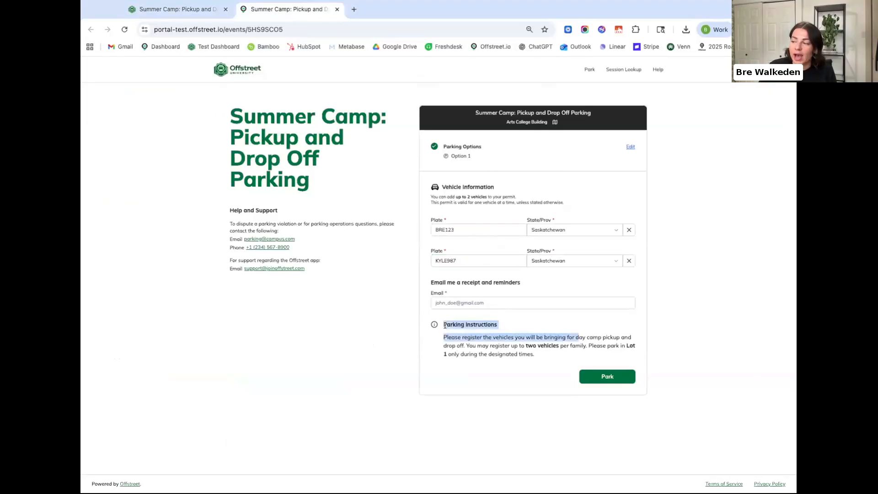
{"action": "key", "text": "shift+Down"}
{"action": "key", "text": "shift+Down"}
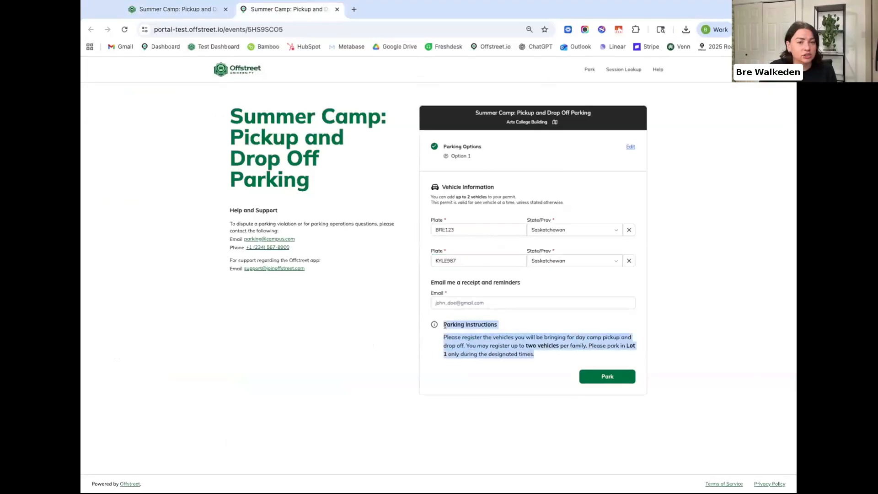
{"action": "left_click", "coordinate": [546, 355]}
{"action": "left_click", "coordinate": [515, 304]}
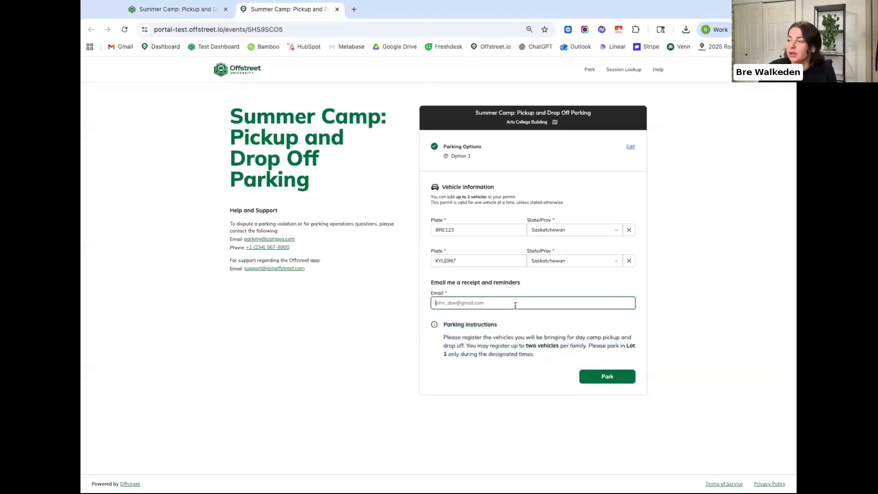
{"action": "left_click", "coordinate": [529, 337]}
{"action": "left_click", "coordinate": [616, 378]}
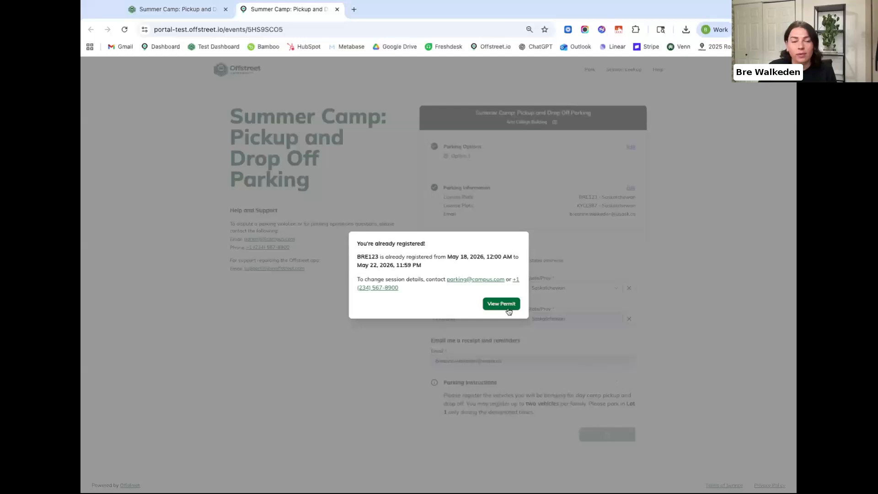
View the existing permit, examine its parking times, location and registered vehicles, and return to the Summer Camp event page
{"action": "left_click", "coordinate": [508, 311]}
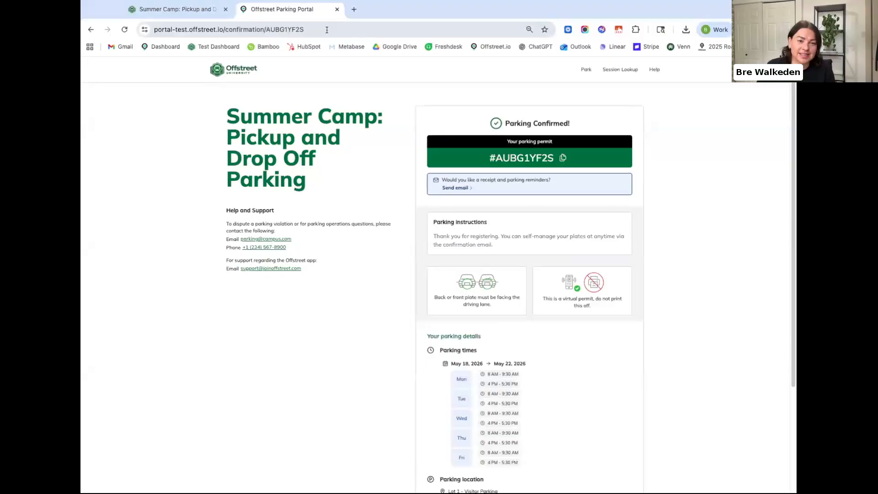
{"action": "scroll", "coordinate": [439, 260], "scroll_direction": "down", "scroll_amount": 1}
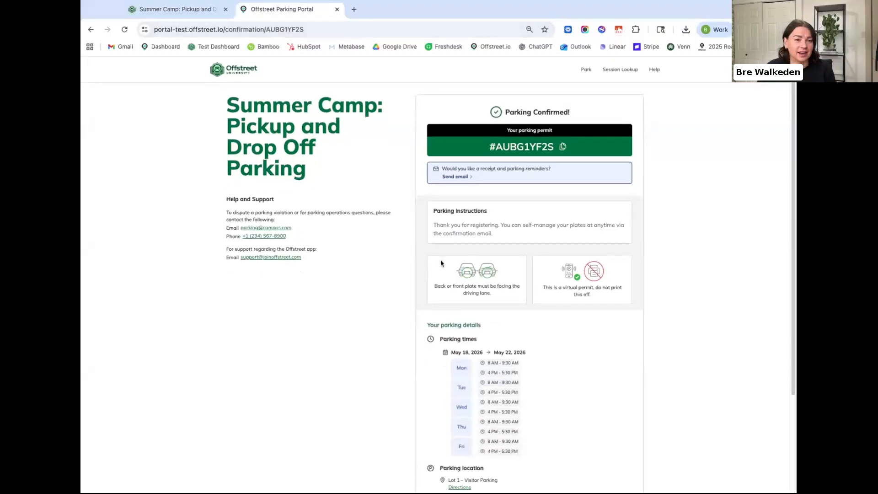
{"action": "scroll", "coordinate": [441, 263], "scroll_direction": "down", "scroll_amount": 3}
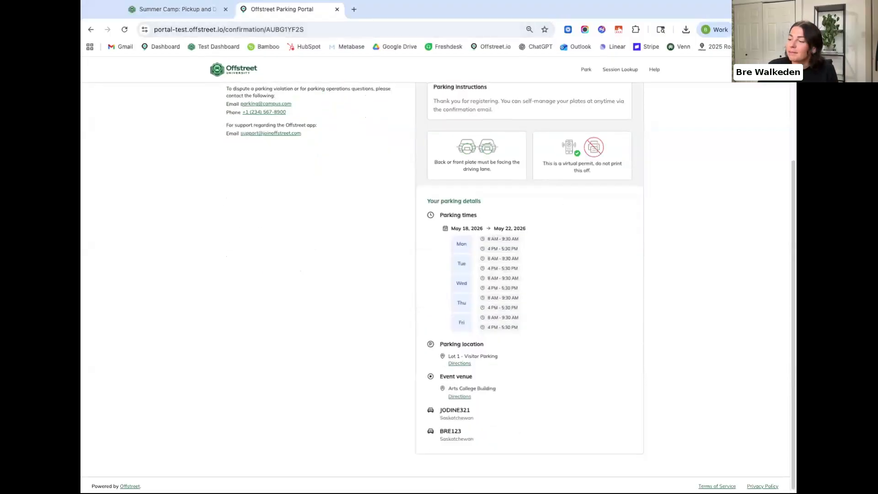
{"action": "scroll", "coordinate": [430, 359], "scroll_direction": "up", "scroll_amount": 2}
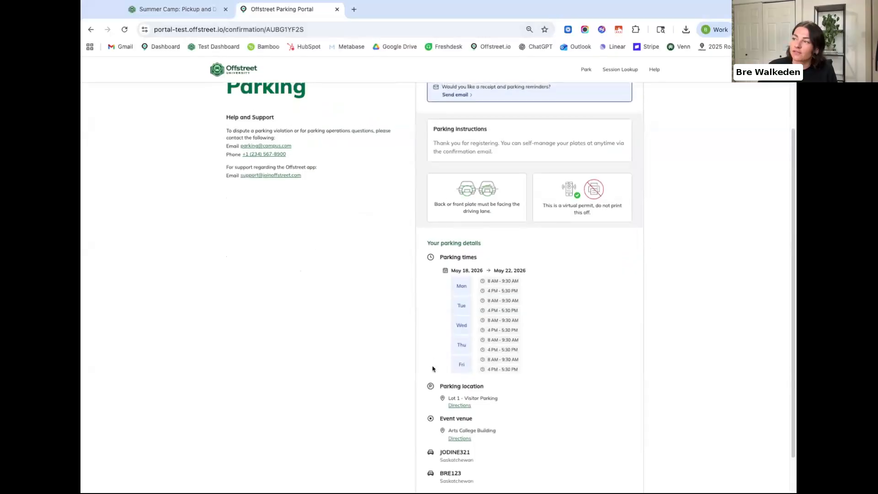
{"action": "left_click", "coordinate": [180, 10]}
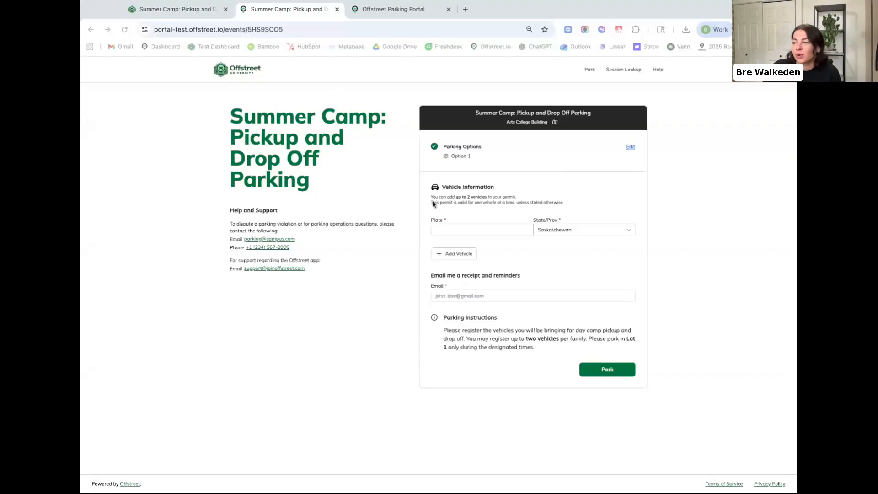
In the Summer Camp portal's Option 1 form, enter a single vehicle's plate and the receipt email, and submit the registration
{"action": "left_click", "coordinate": [450, 228]}
{"action": "type", "text": "BRE"}
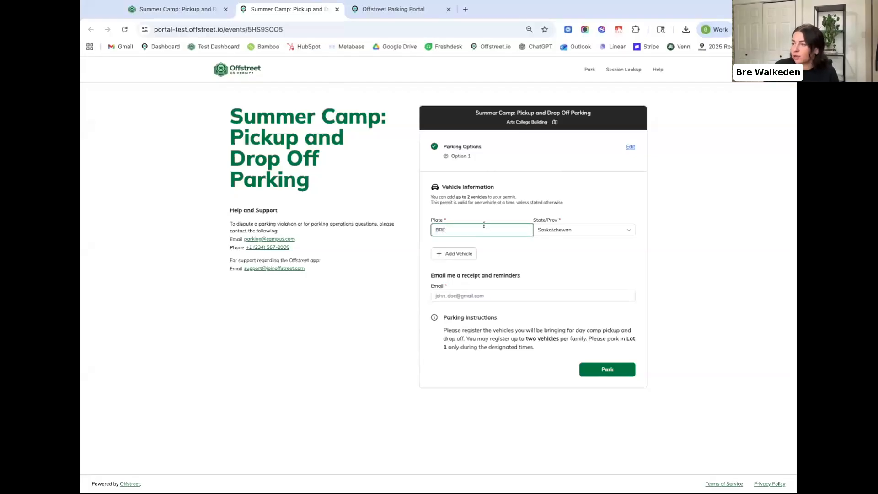
{"action": "type", "text": "321"}
{"action": "left_click", "coordinate": [513, 430]}
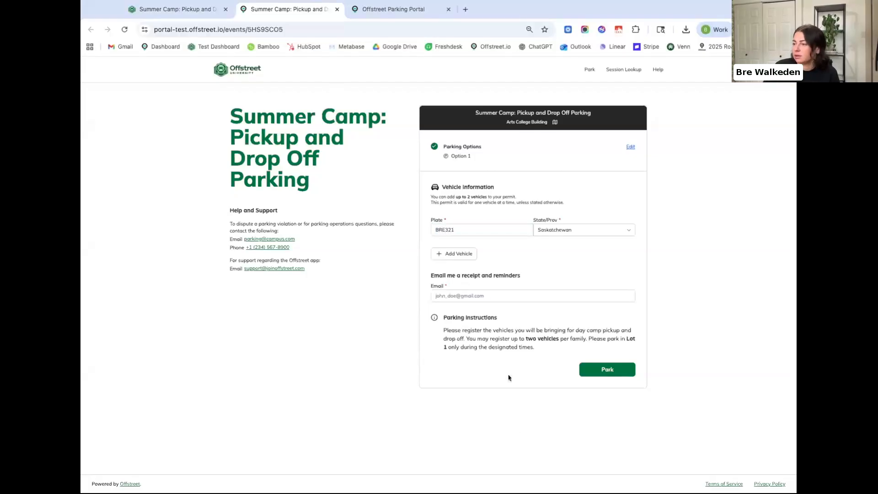
{"action": "left_click", "coordinate": [498, 298]}
{"action": "left_click", "coordinate": [513, 306]}
{"action": "left_click", "coordinate": [587, 370]}
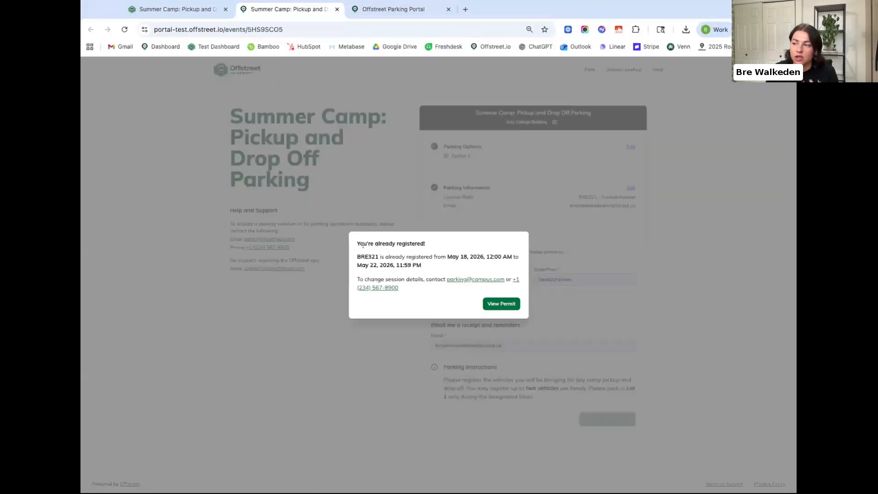
Check the plate and registration dates in the notice, view the permit, and examine its parking times, location and vehicles
{"action": "left_click_drag", "start_coordinate": [358, 256], "coordinate": [378, 256]}
{"action": "left_click_drag", "start_coordinate": [447, 258], "coordinate": [448, 263]}
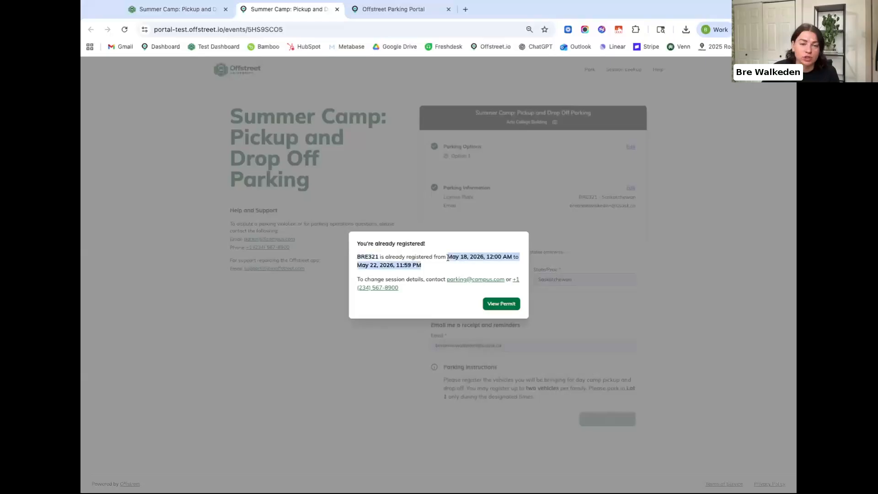
{"action": "left_click", "coordinate": [499, 303]}
{"action": "scroll", "coordinate": [561, 460], "scroll_direction": "down", "scroll_amount": 3}
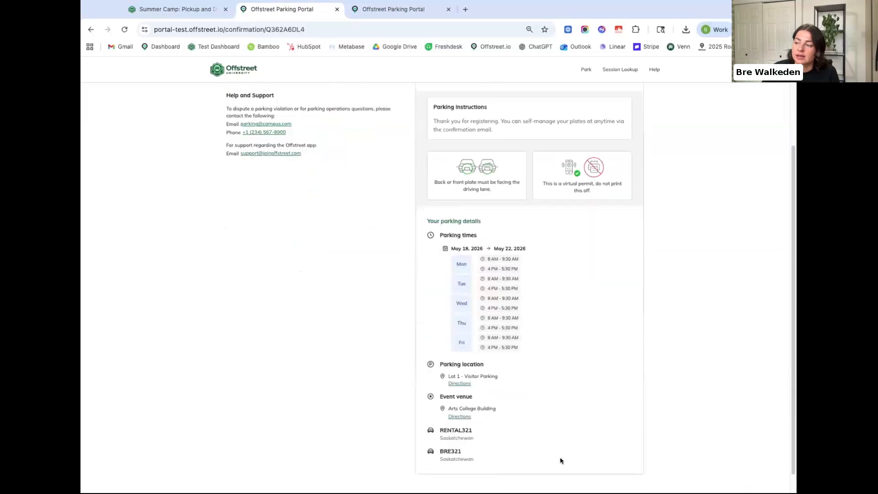
{"action": "scroll", "coordinate": [561, 460], "scroll_direction": "up", "scroll_amount": 2}
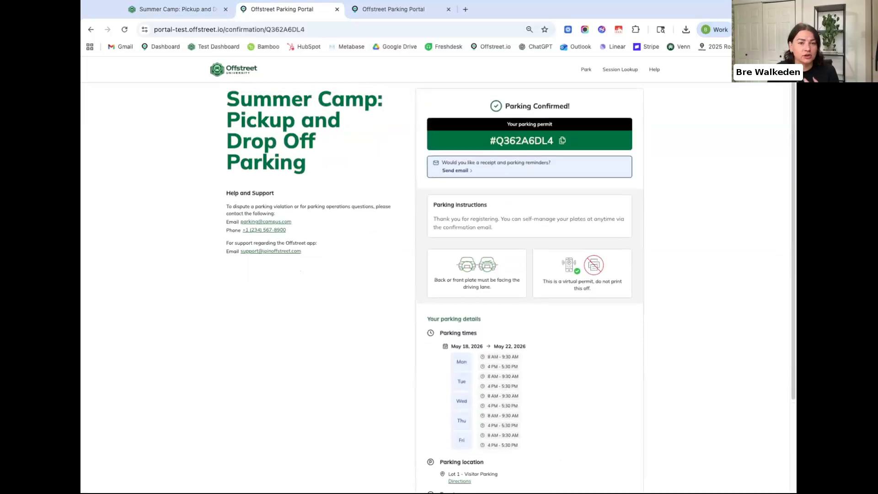